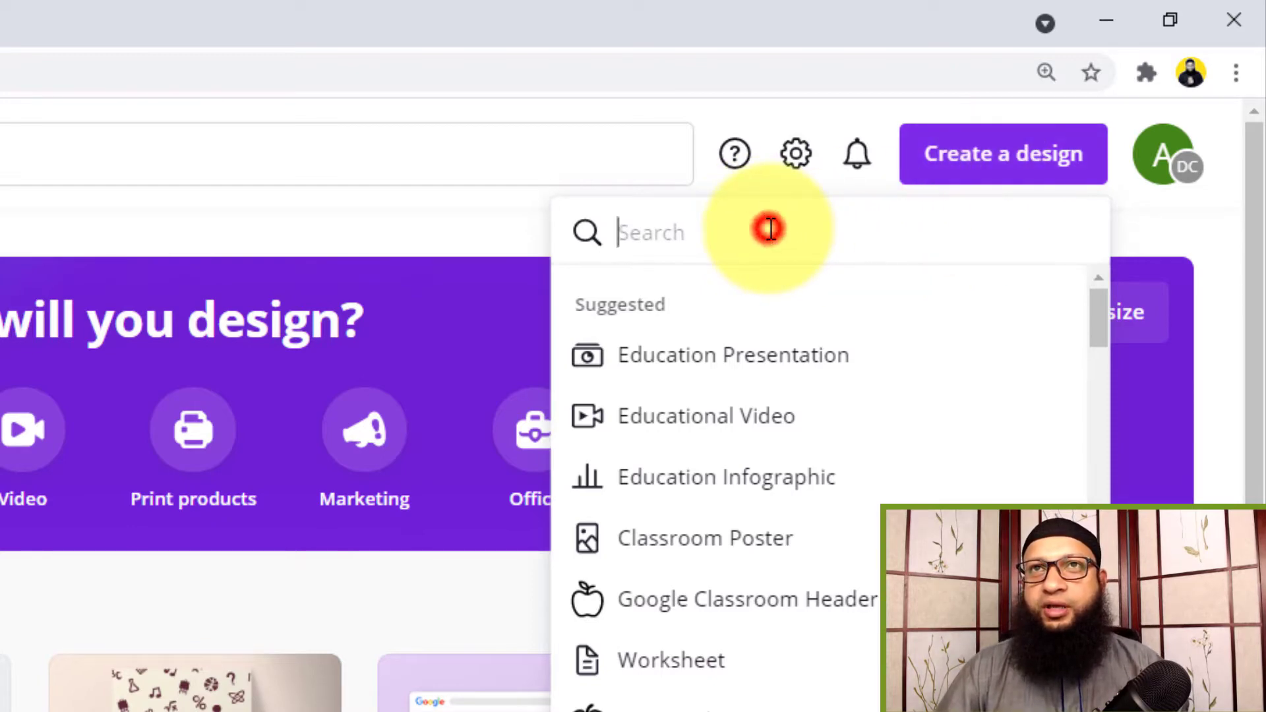
Create a new design from the YouTube Channel Art format at 2560 × 1440 px
type("Yo")
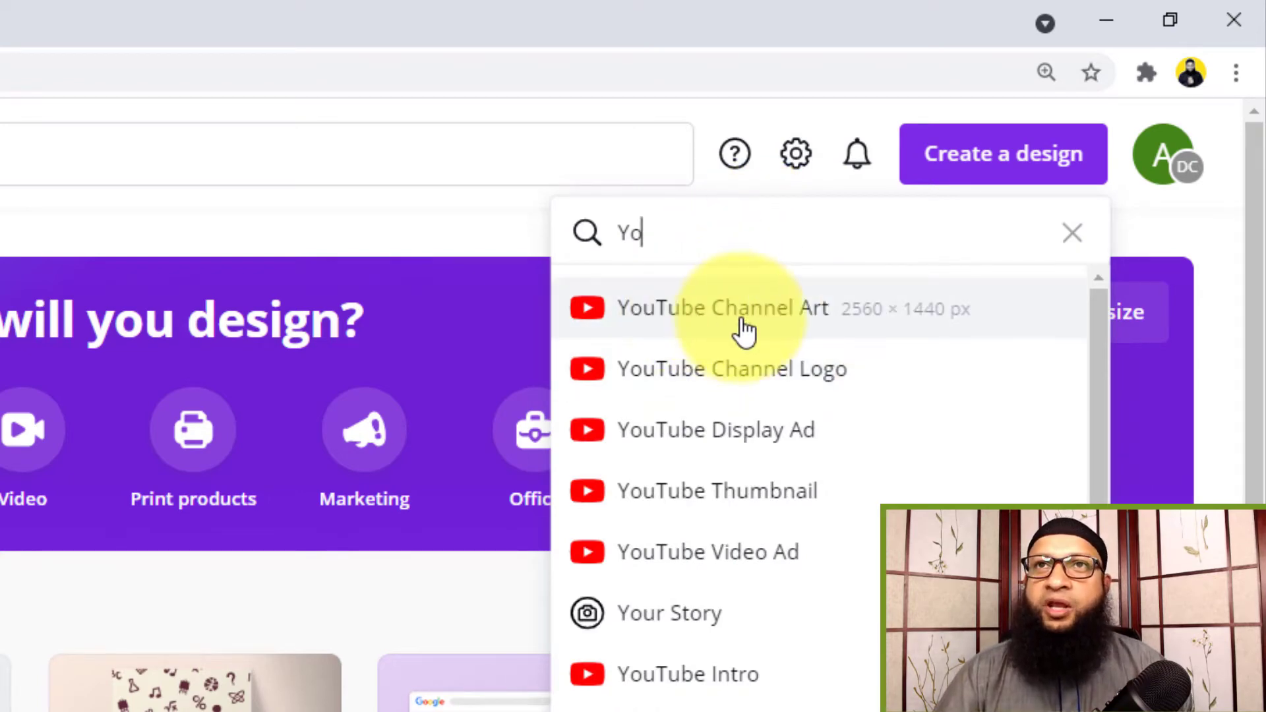
left_click(779, 308)
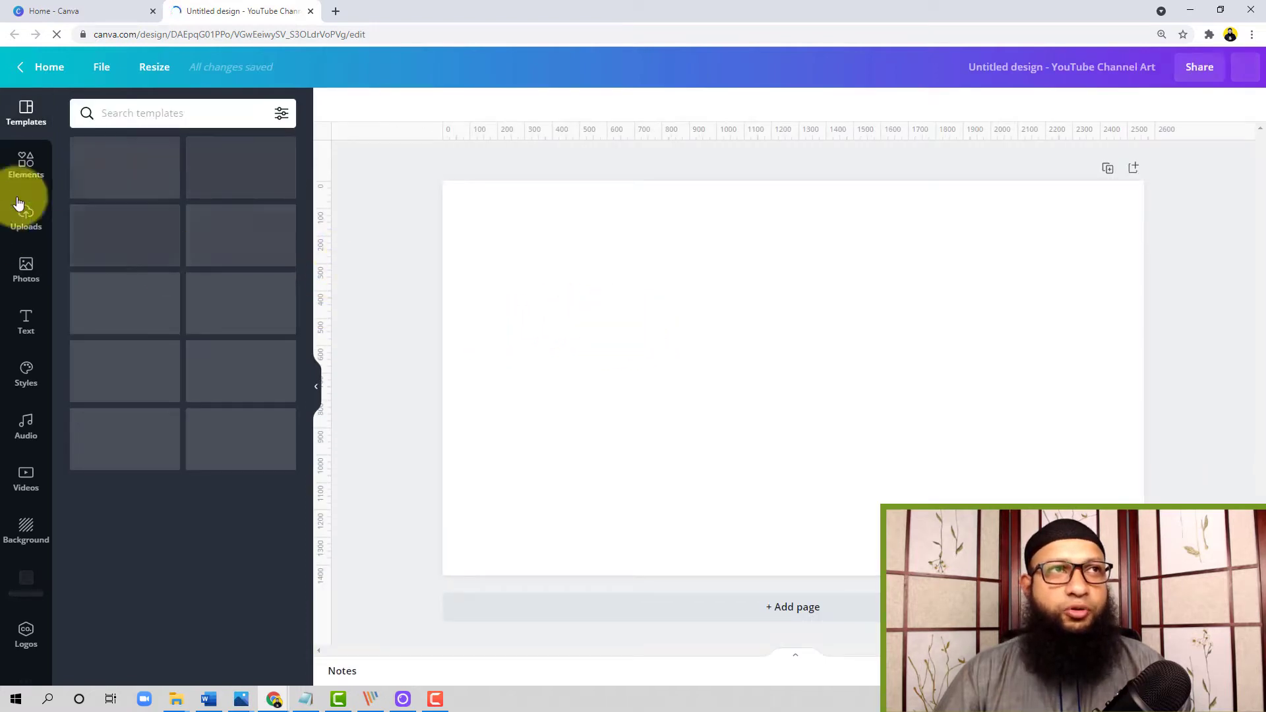
Add a square to the blank page and stretch it sideways into a rectangle about 1,853 px wide
left_click(26, 165)
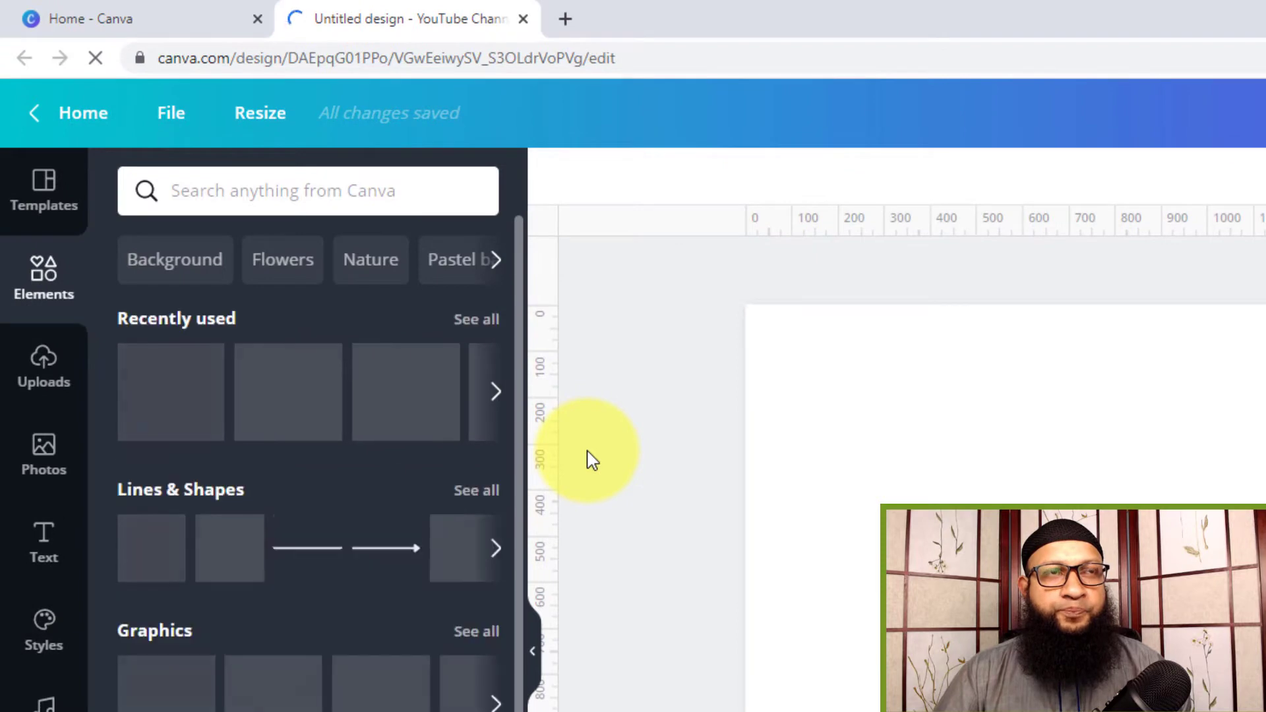
left_click(154, 412)
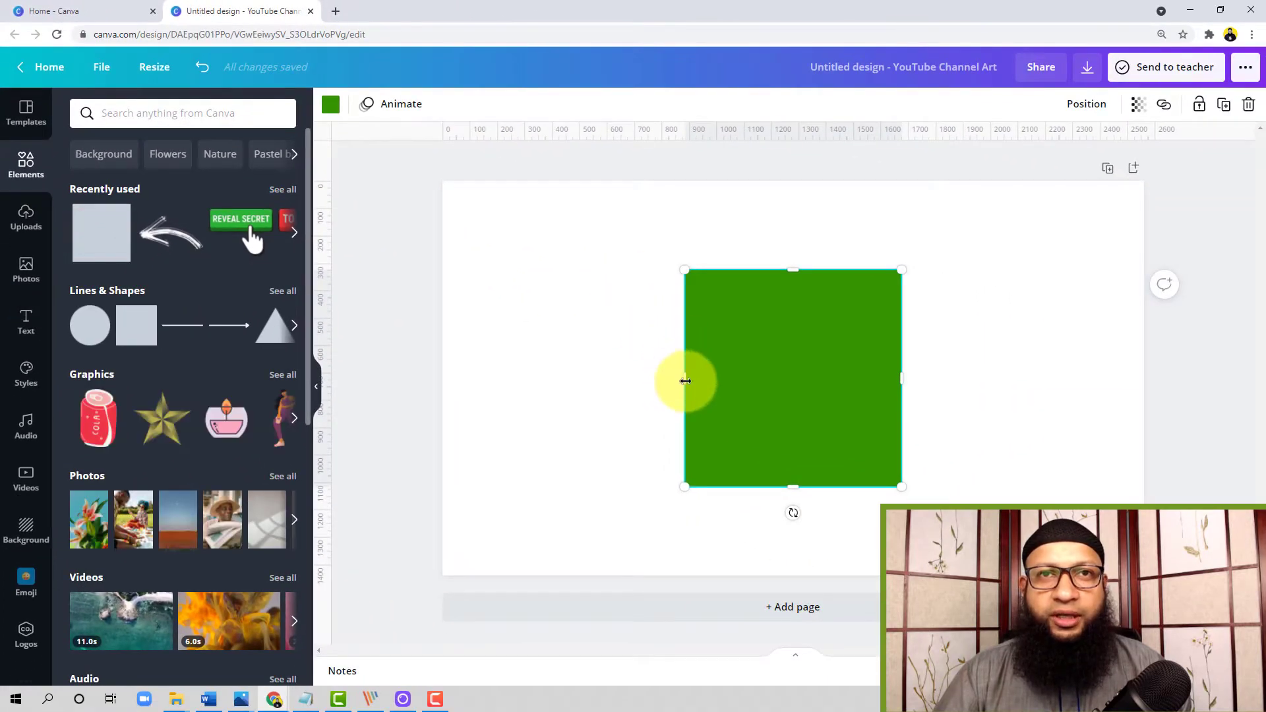
left_click_drag(686, 380, 462, 400)
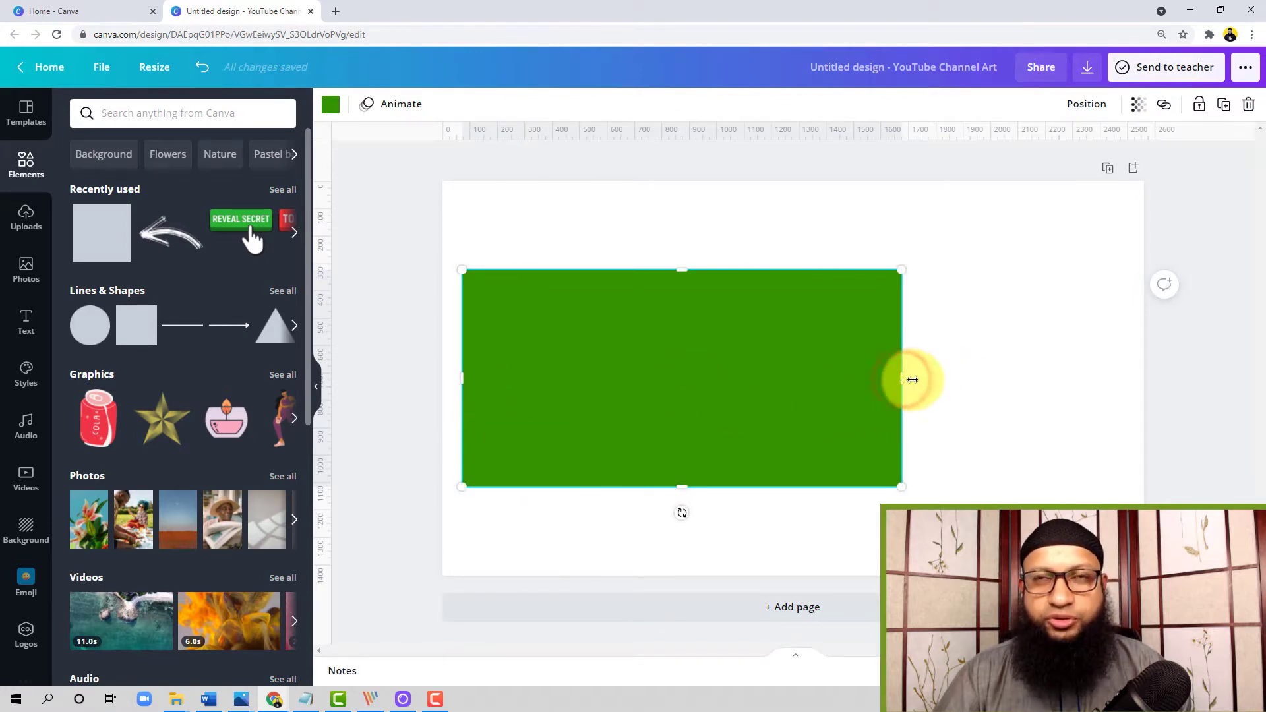
left_click_drag(912, 380, 1037, 388)
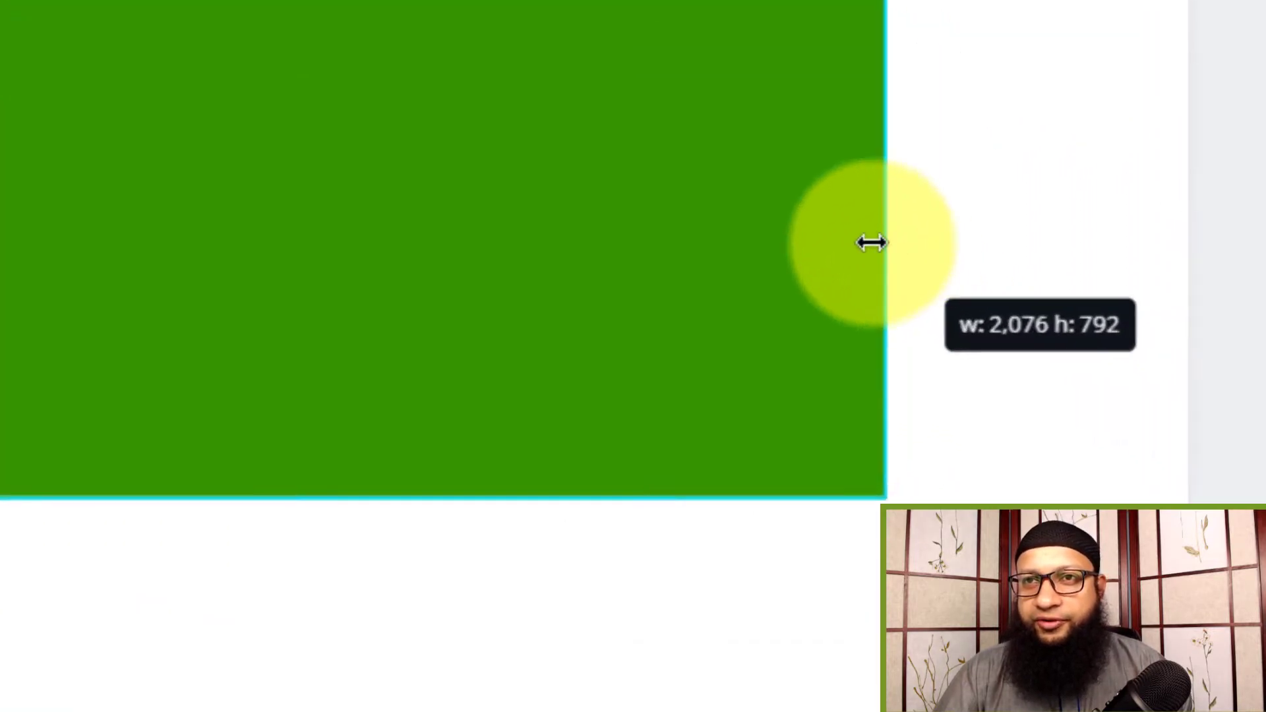
left_click_drag(871, 243, 769, 256)
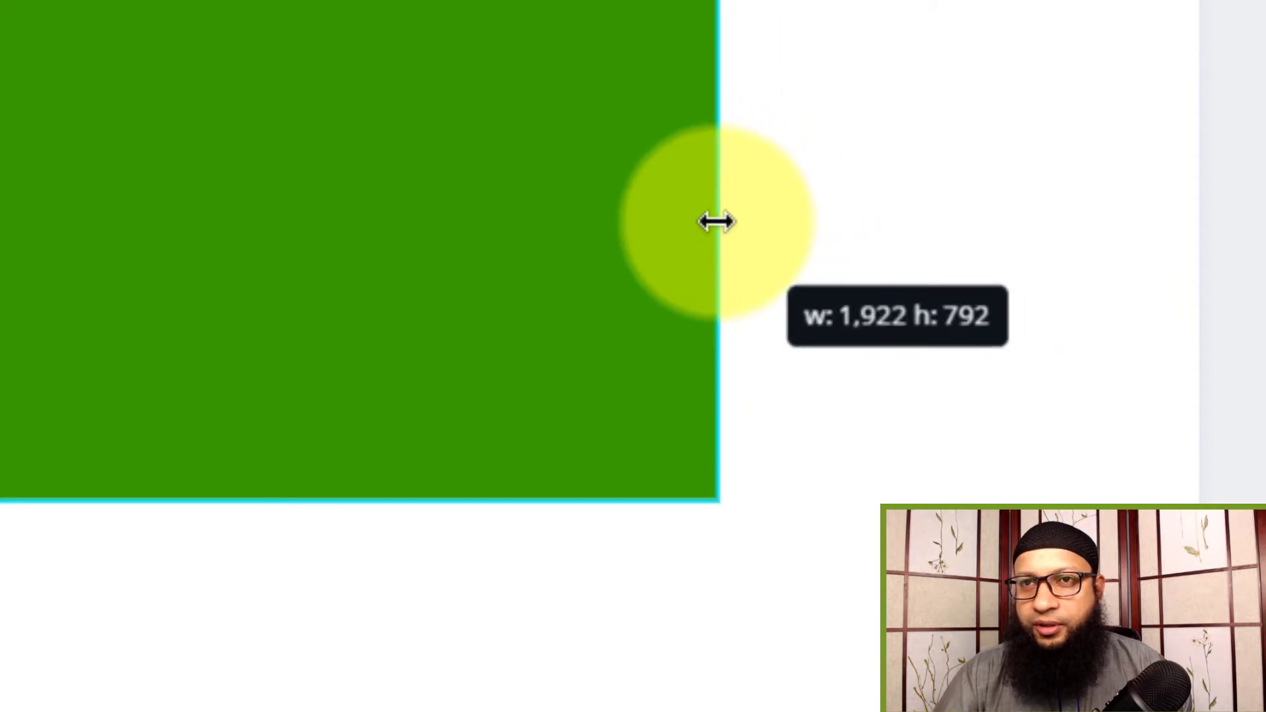
left_click_drag(717, 222, 663, 226)
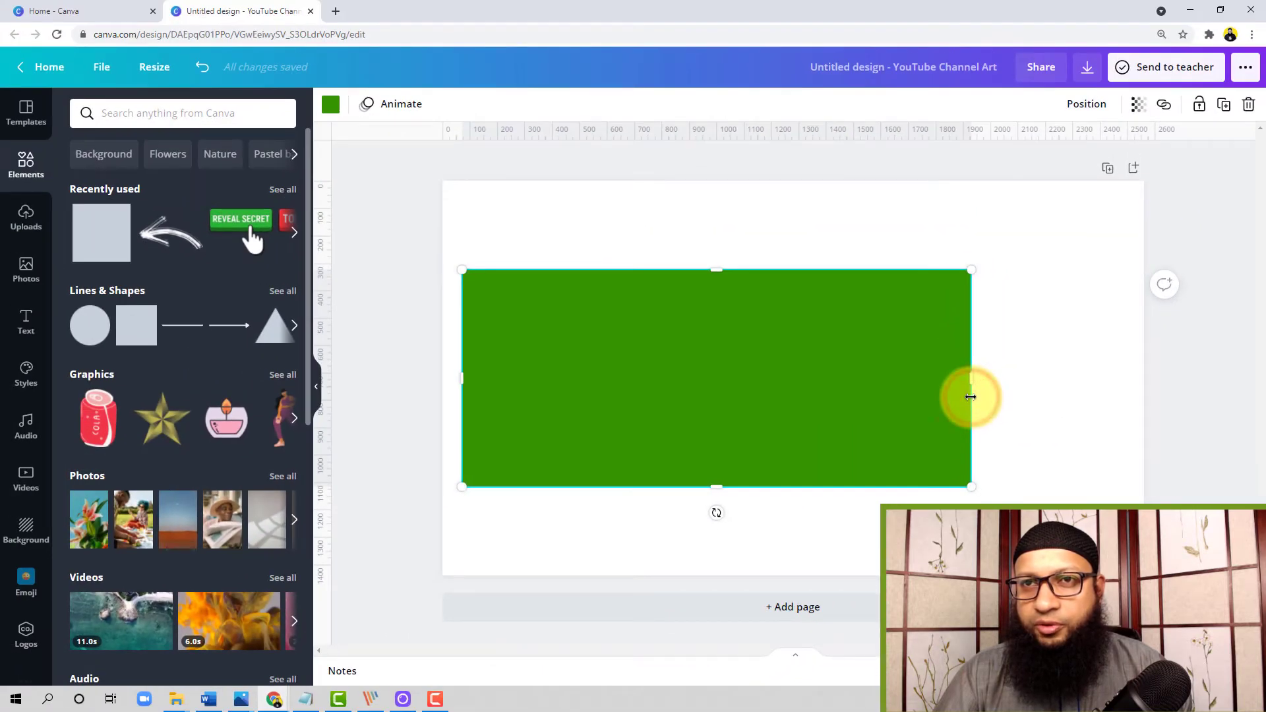
left_click_drag(970, 397, 970, 393)
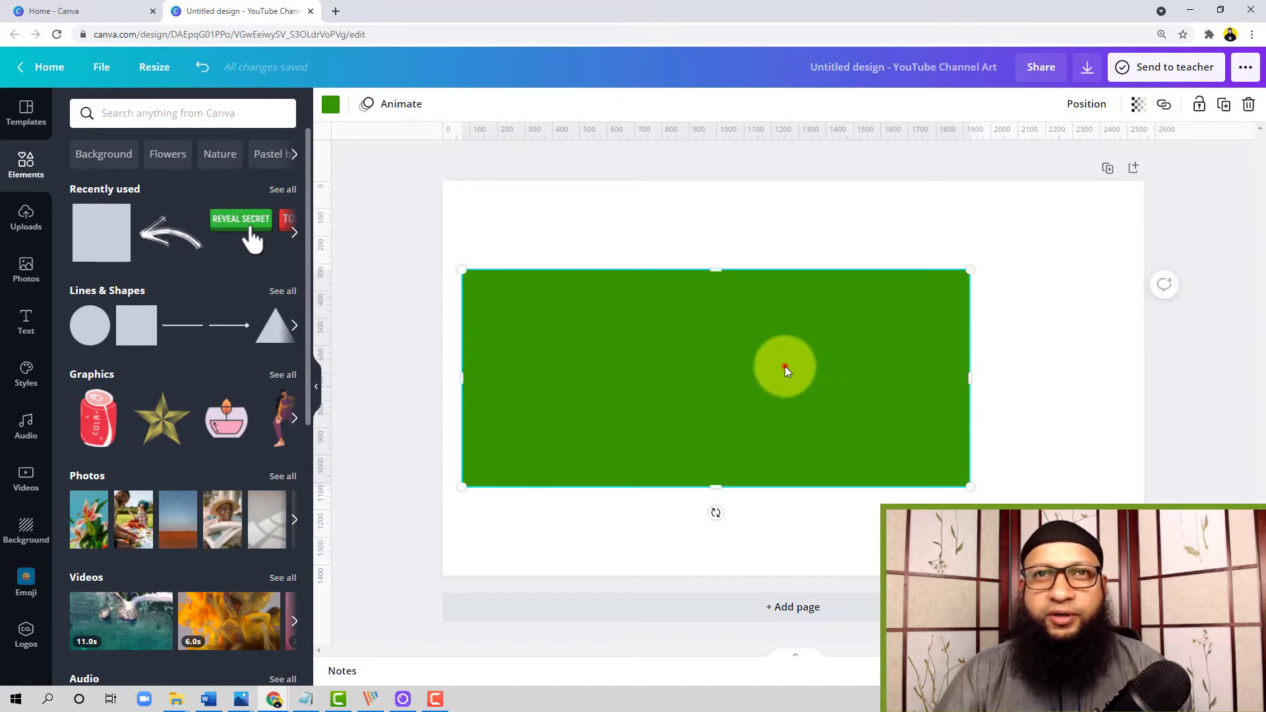
Shift the green rectangle toward the page's middle and reduce its height to about 421 px from its upper edge
left_click_drag(786, 366, 854, 362)
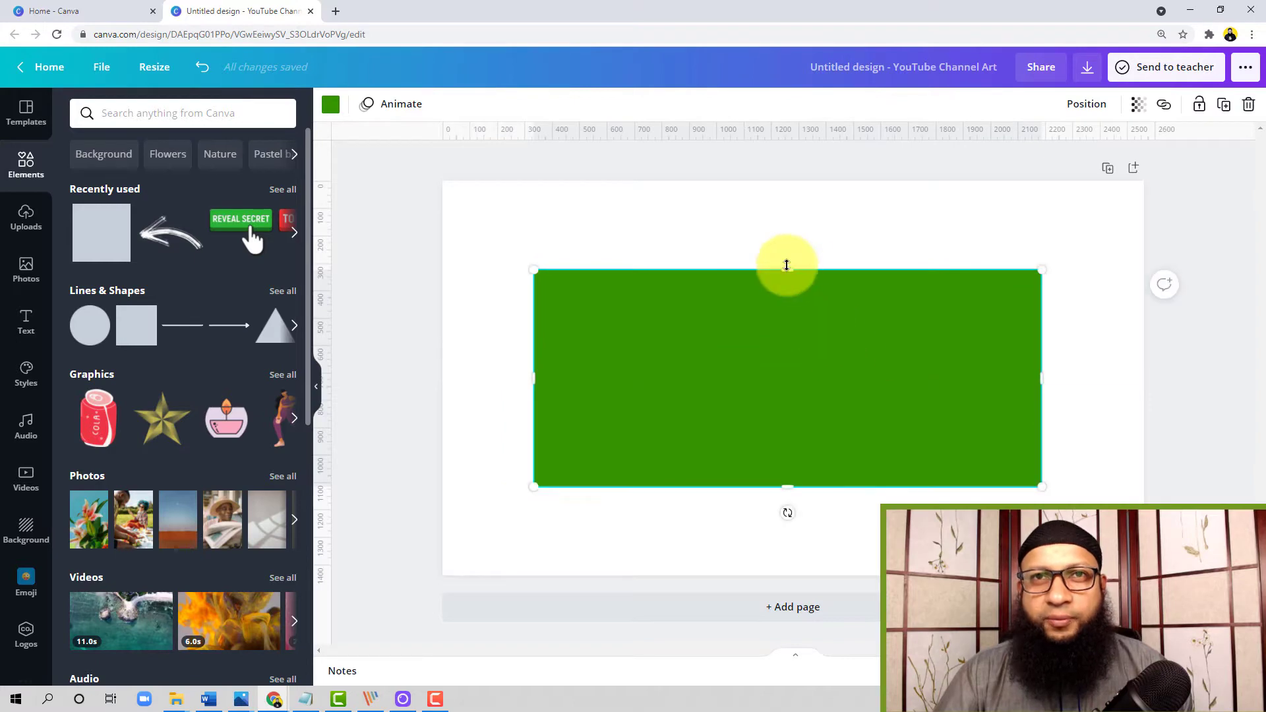
left_click_drag(786, 268, 778, 268)
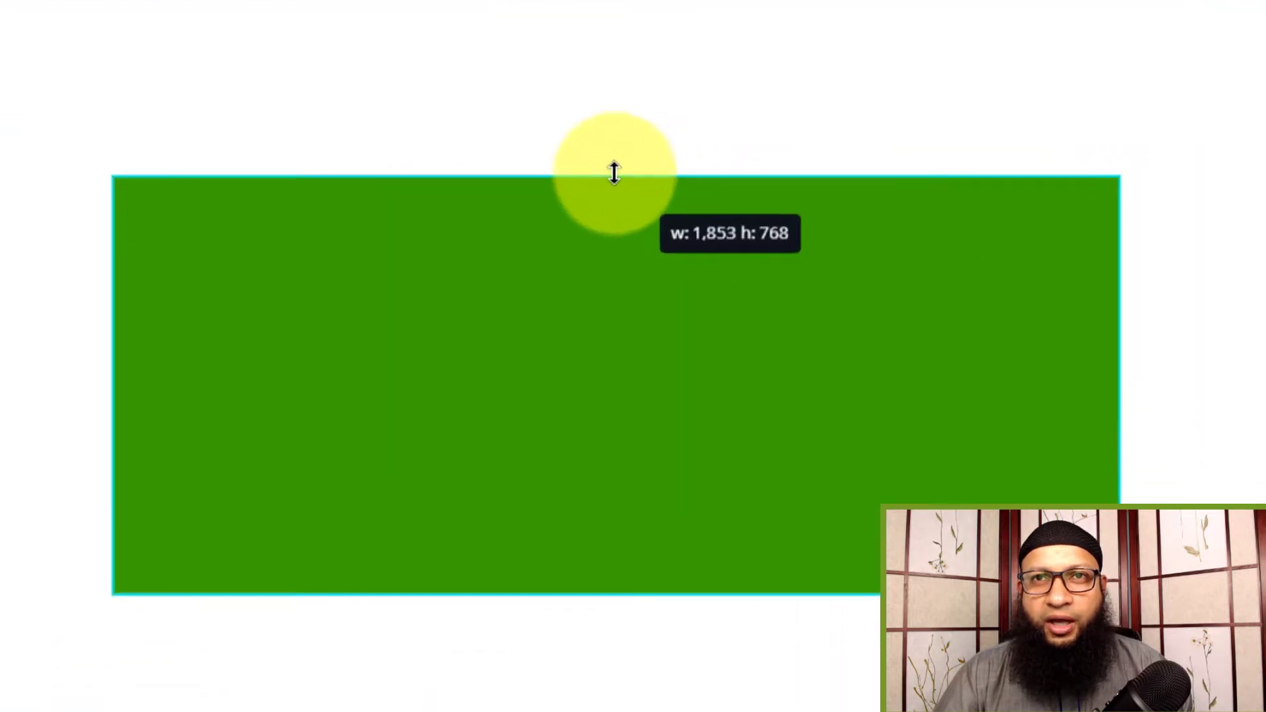
left_click_drag(482, 95, 502, 352)
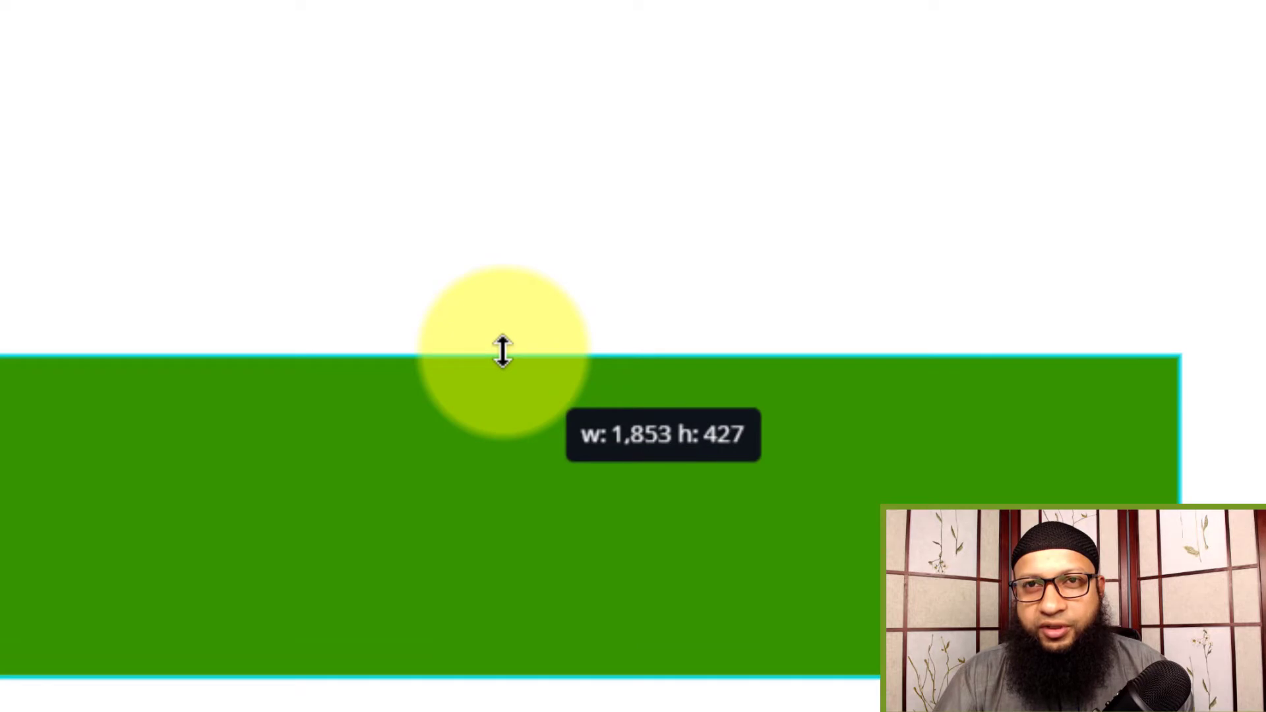
left_click_drag(502, 352, 501, 357)
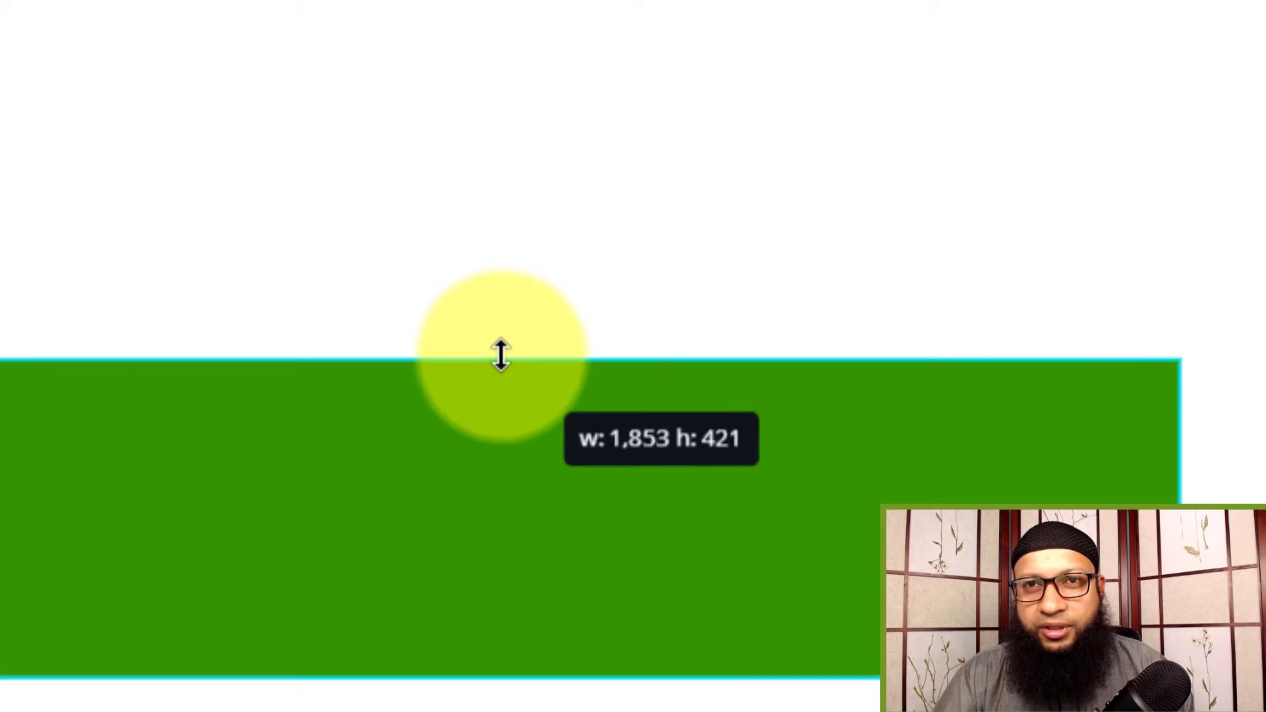
left_click(661, 187)
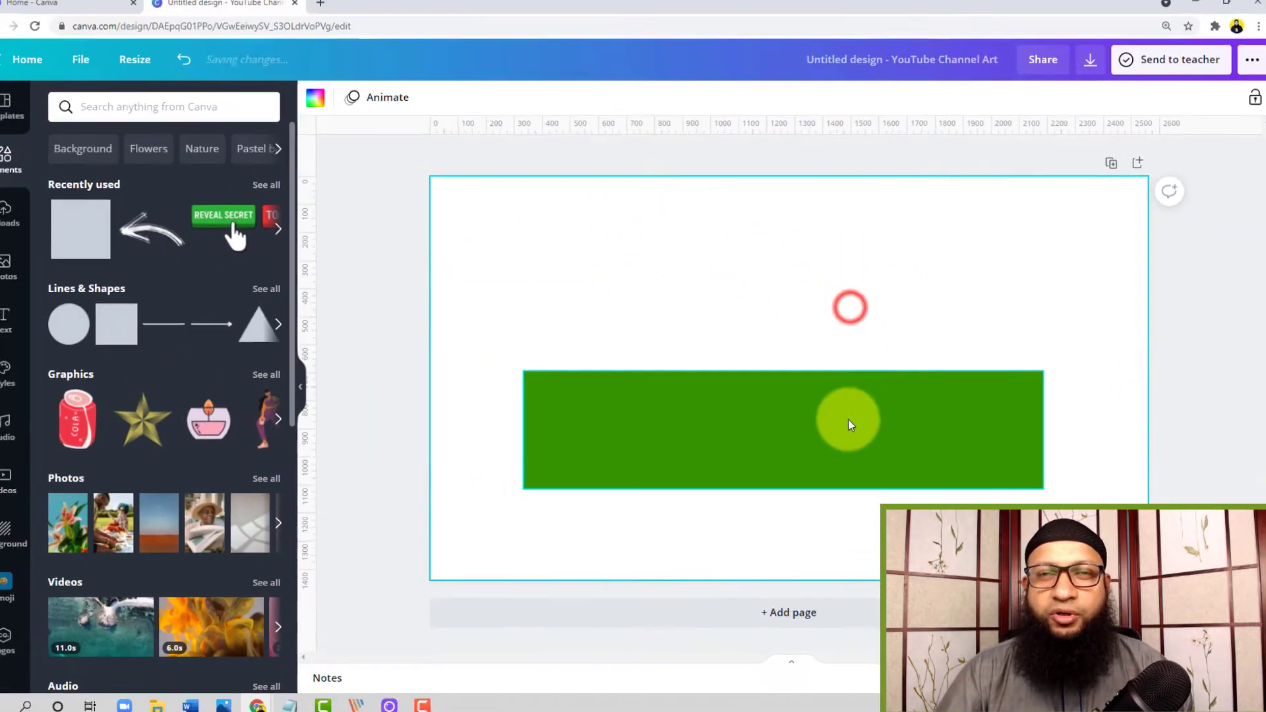
Center the green rectangle horizontally and vertically on the page
left_click(655, 505)
left_click_drag(850, 422, 857, 368)
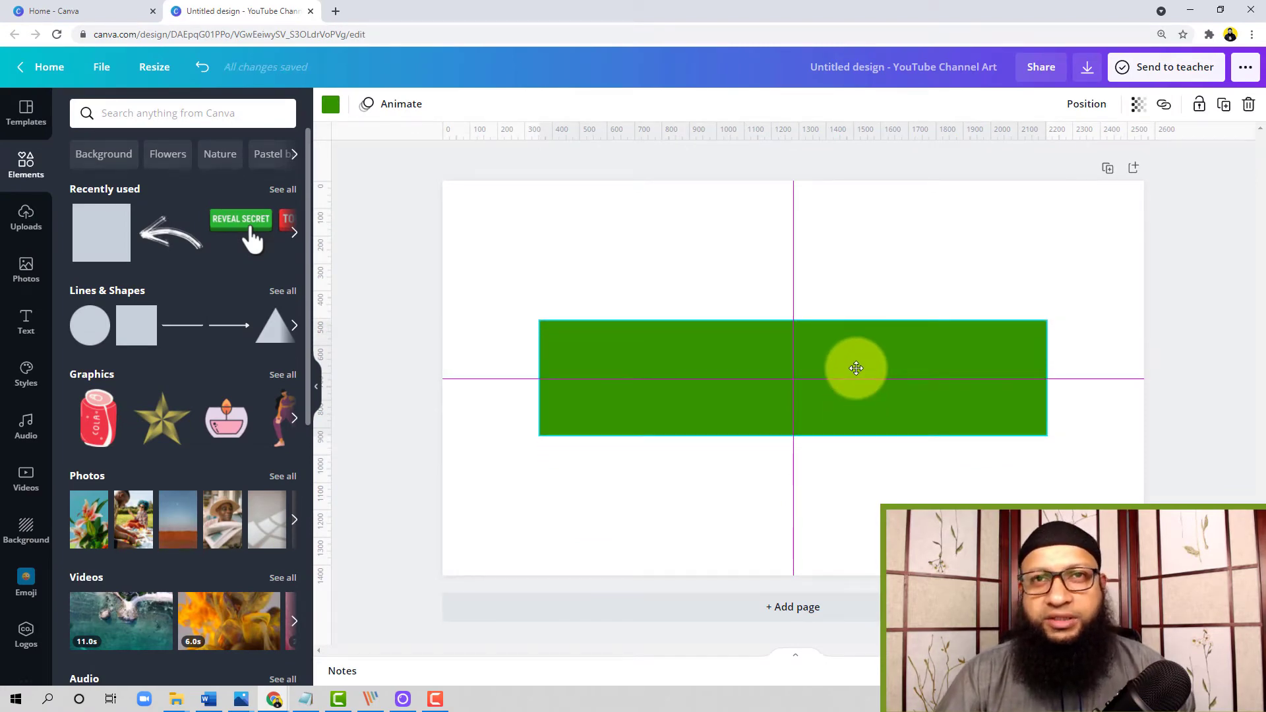
left_click_drag(856, 368, 853, 366)
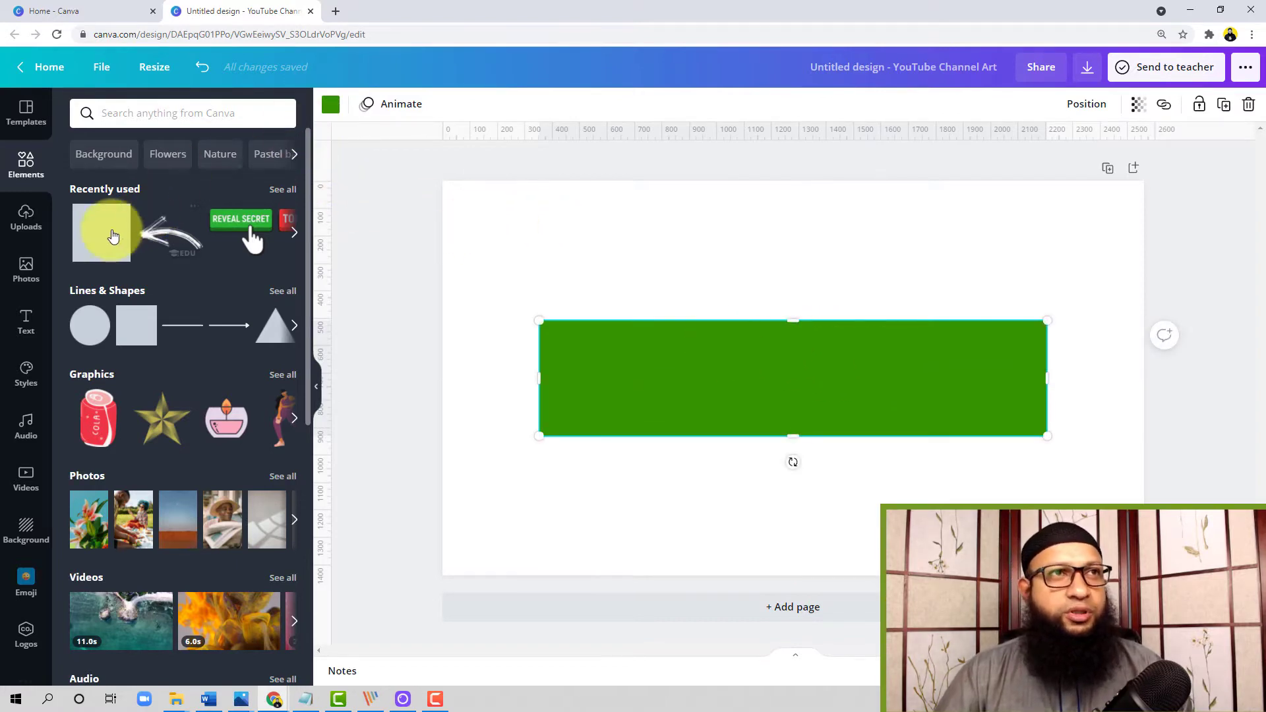
Add a second square over the green rectangle and widen it on both sides, keeping it narrower than the rectangle behind
left_click(97, 236)
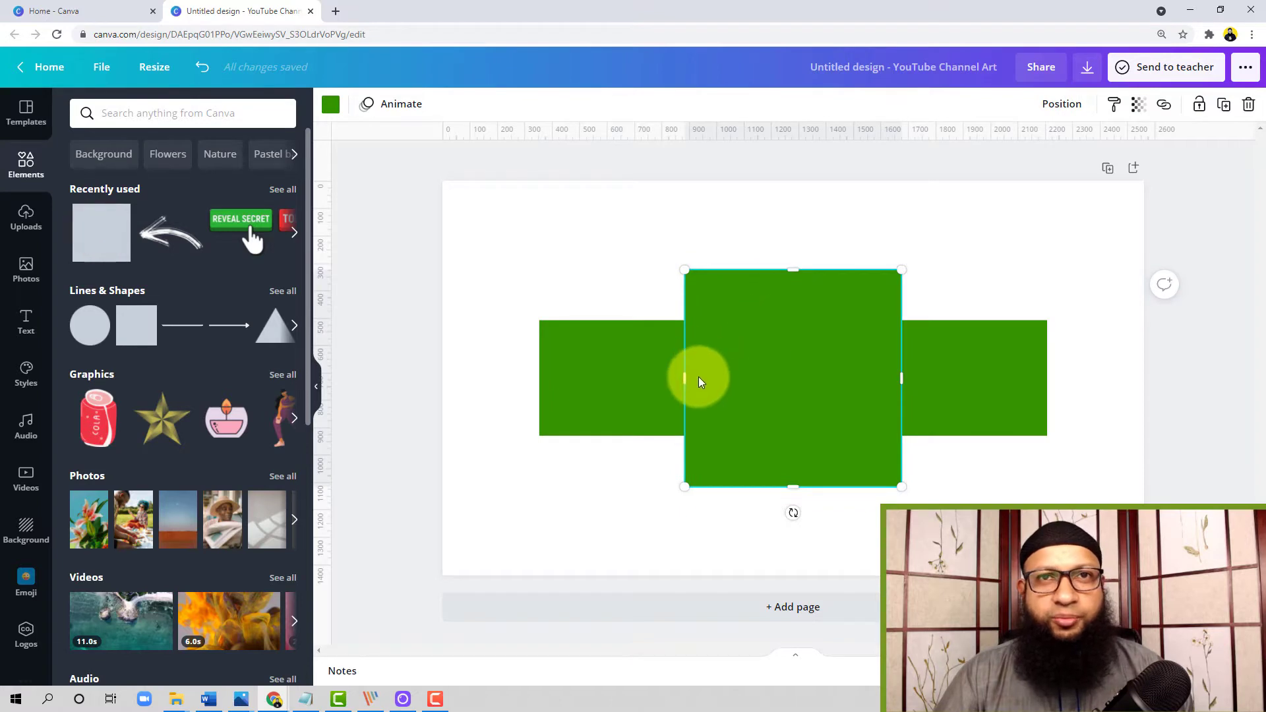
left_click(681, 377)
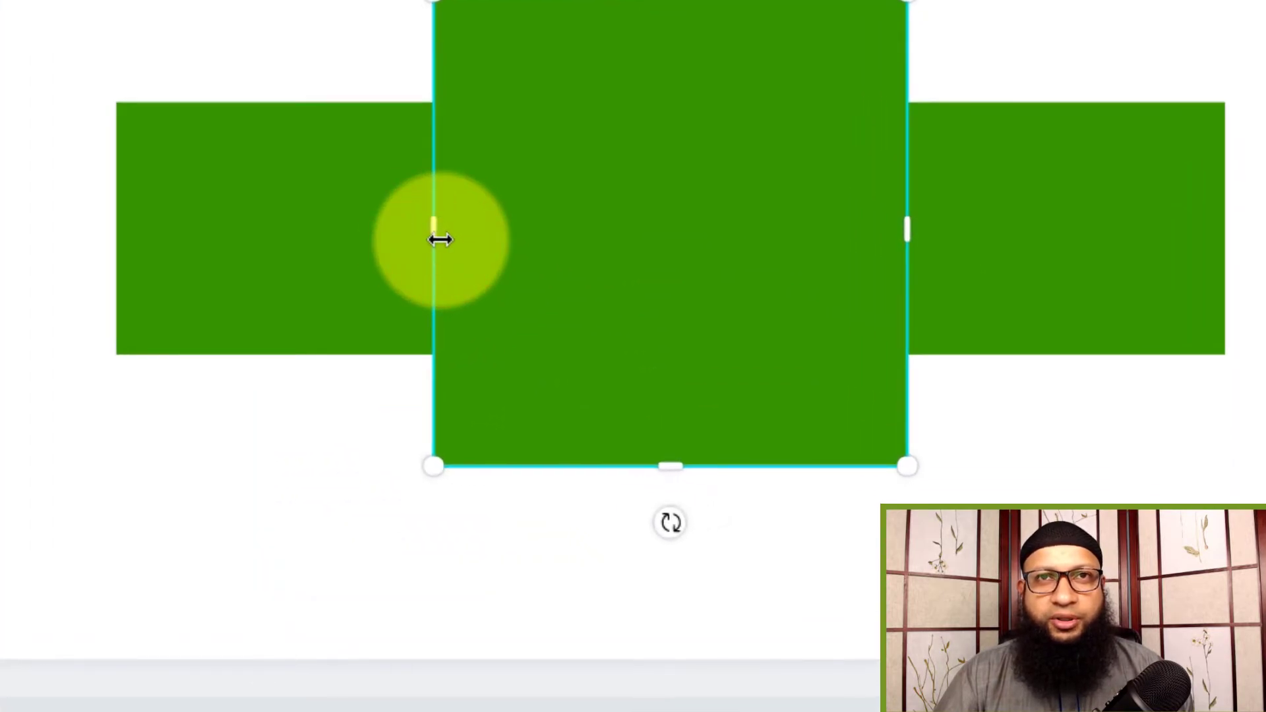
left_click_drag(438, 229, 183, 262)
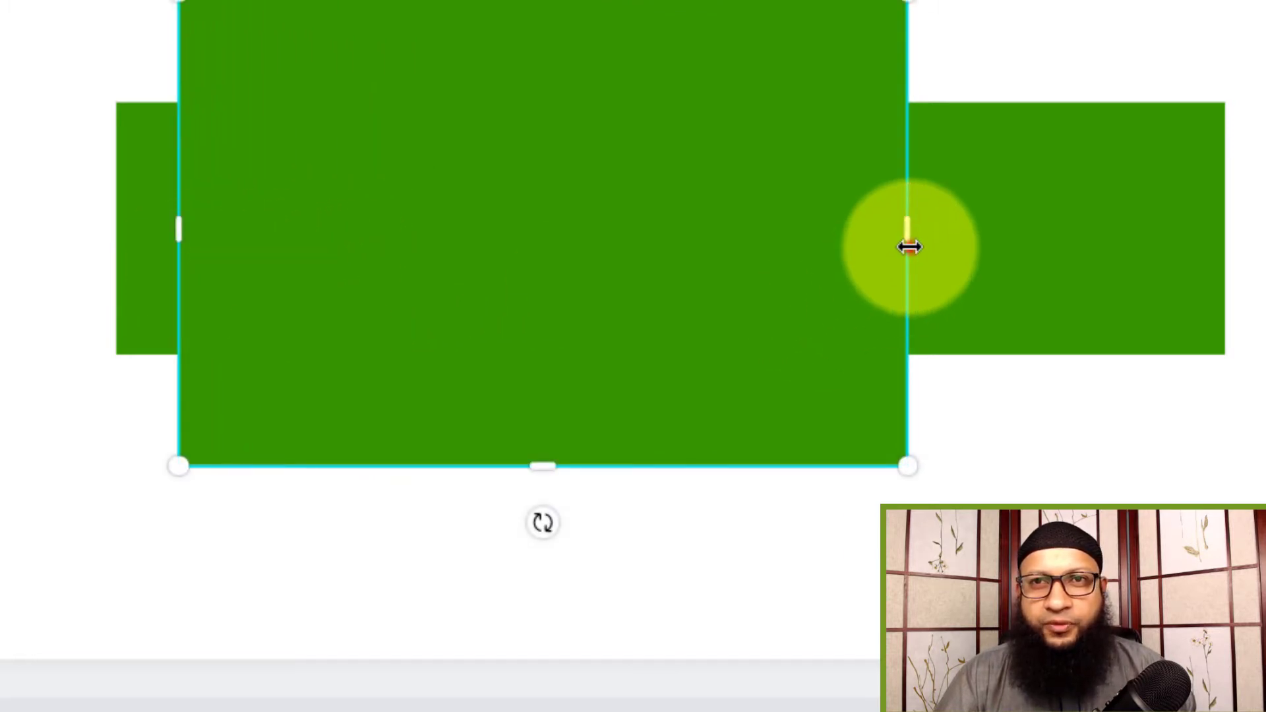
left_click_drag(909, 244, 1104, 253)
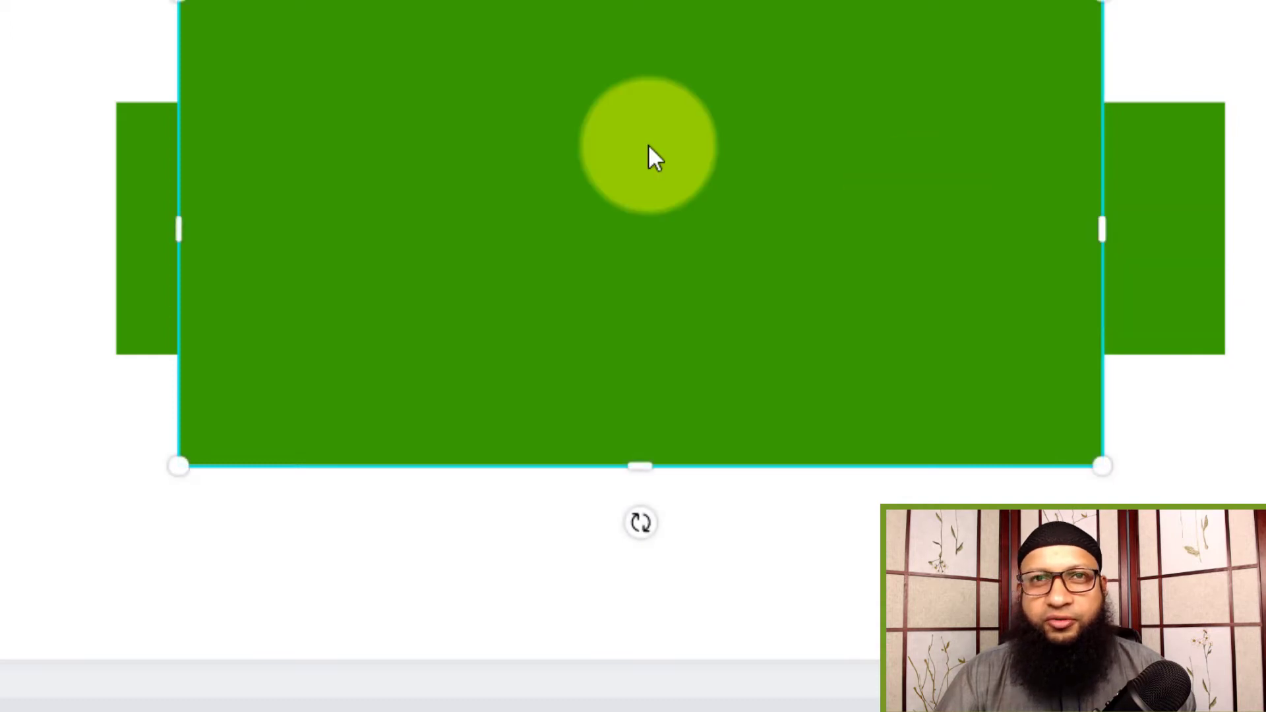
Center the second rectangle on the first and shorten it from above and below to match the first rectangle's height
left_click_drag(612, 161, 651, 148)
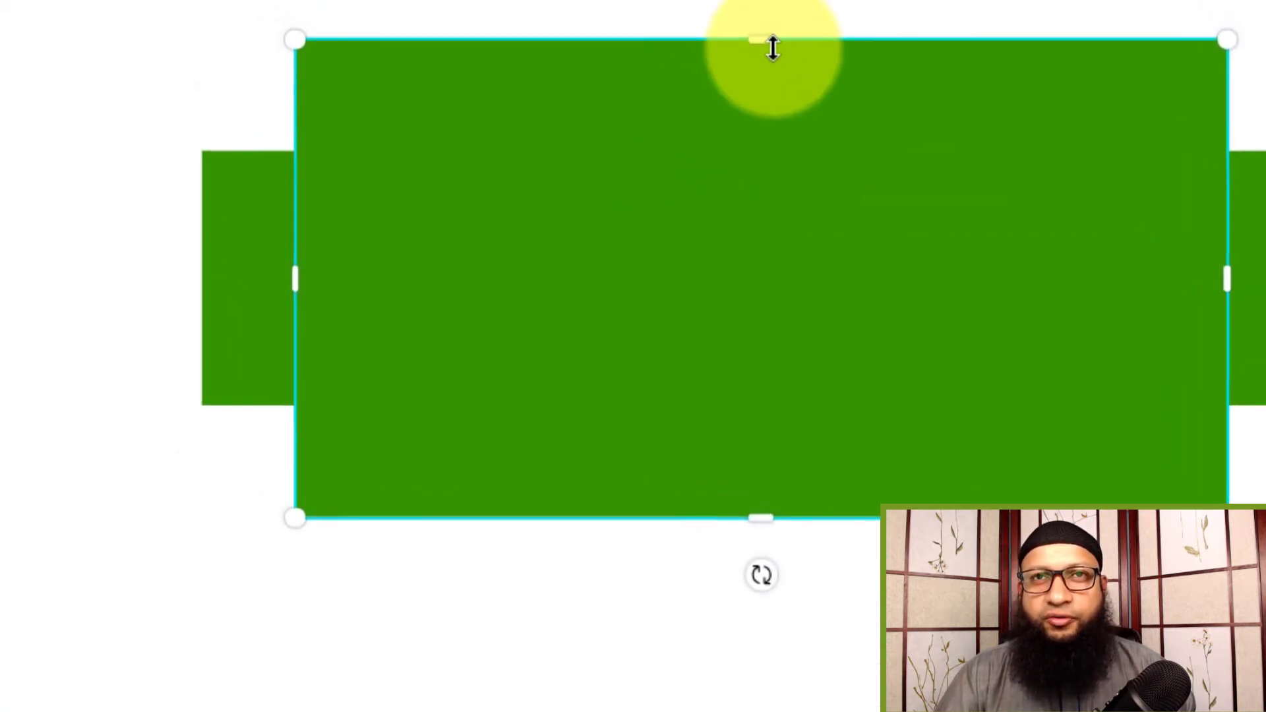
left_click_drag(849, 88, 865, 195)
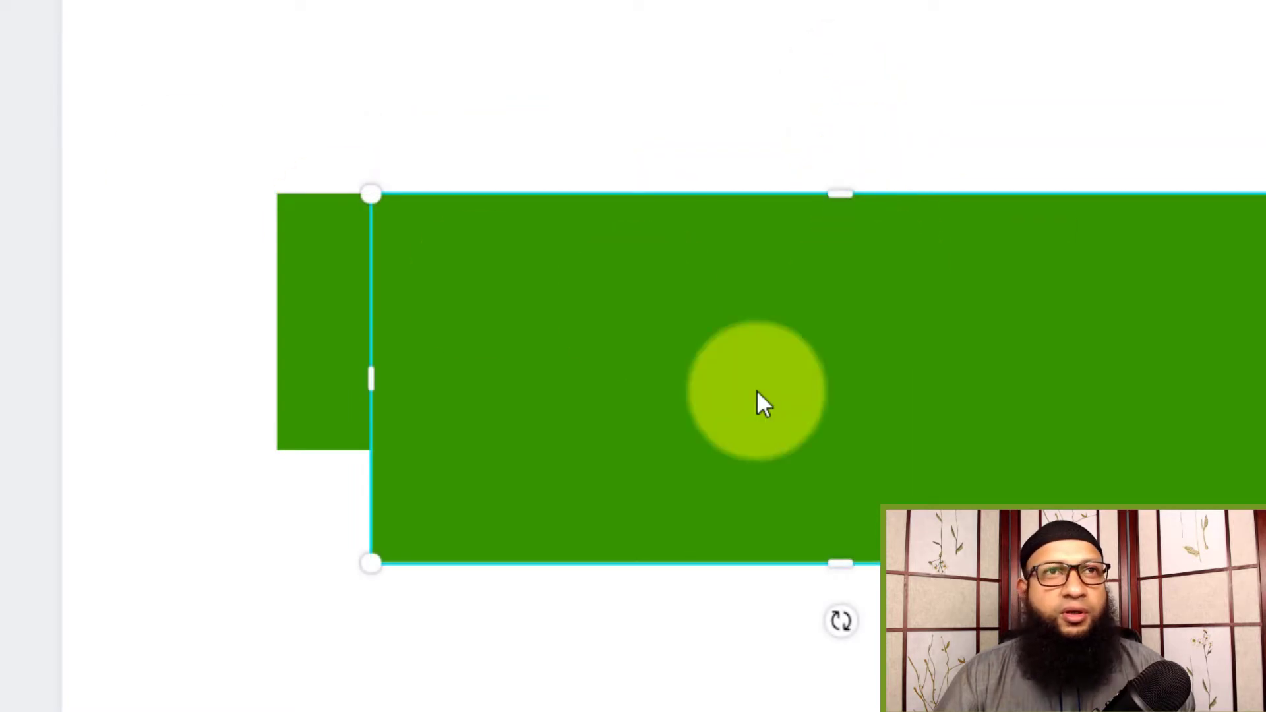
left_click_drag(851, 562, 858, 453)
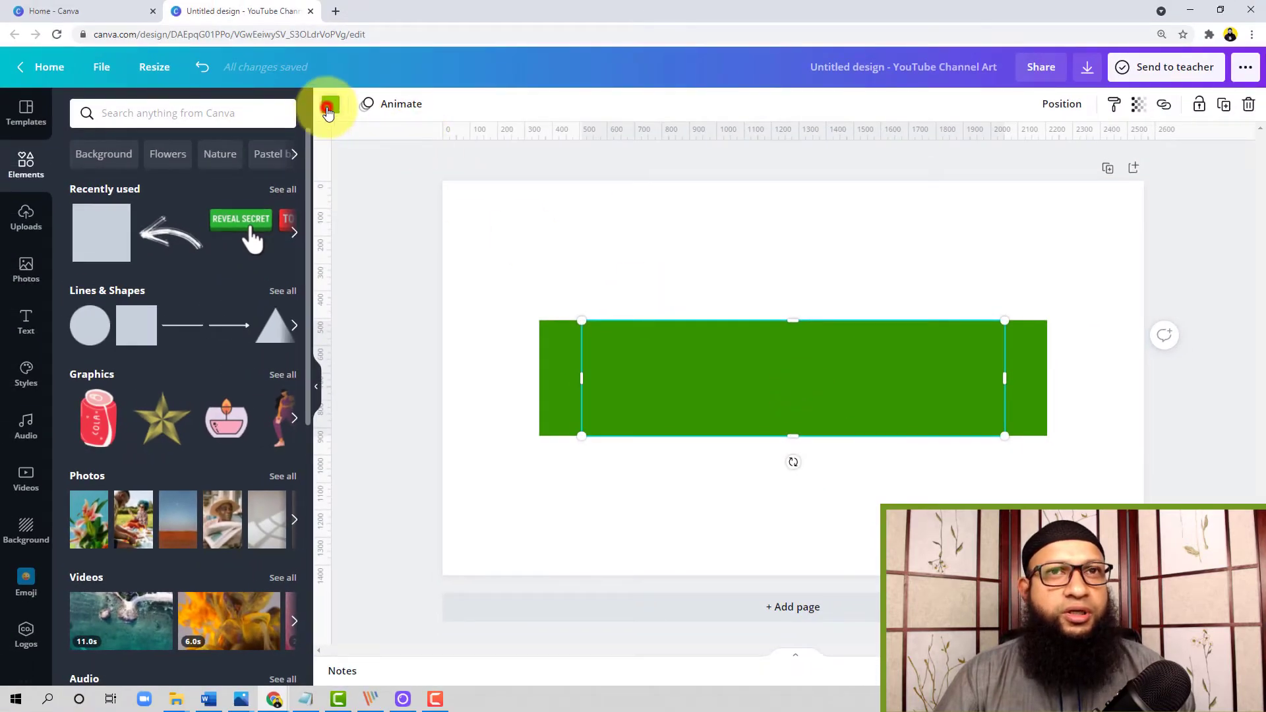
Color the narrower front rectangle red and deselect it
left_click(329, 107)
left_click(167, 335)
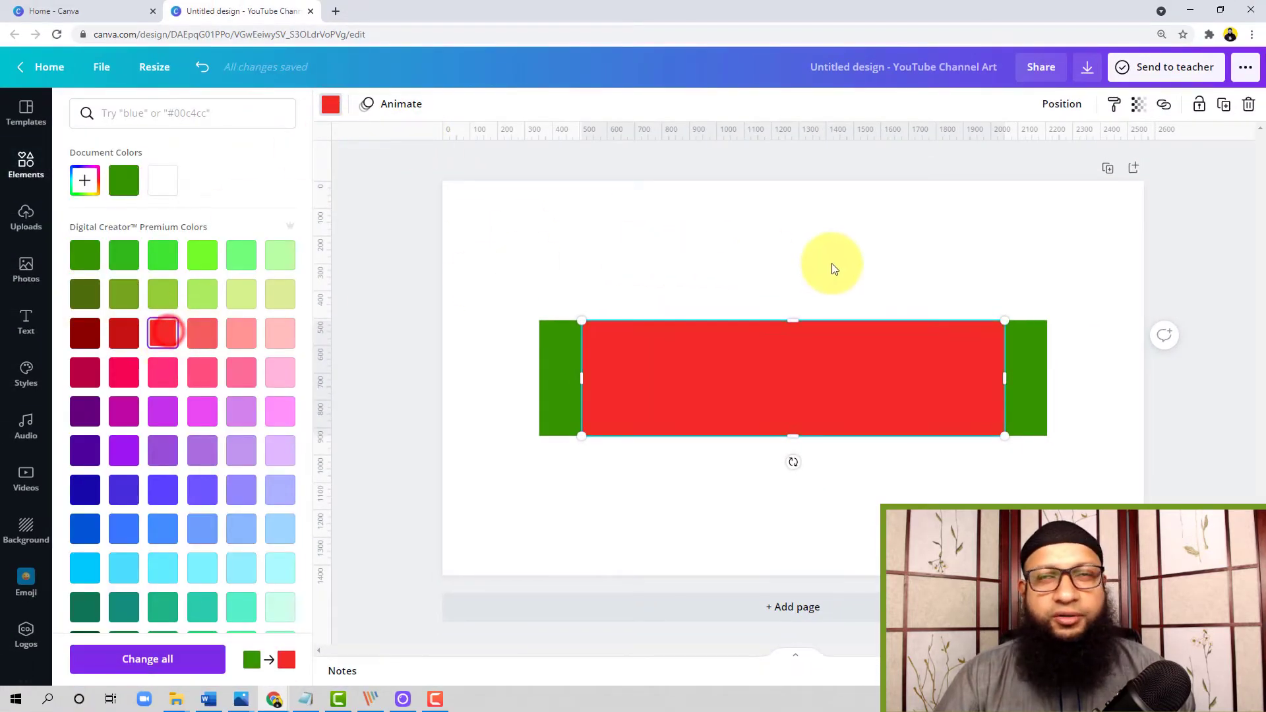
left_click(833, 264)
left_click(1076, 291)
left_click(1042, 460)
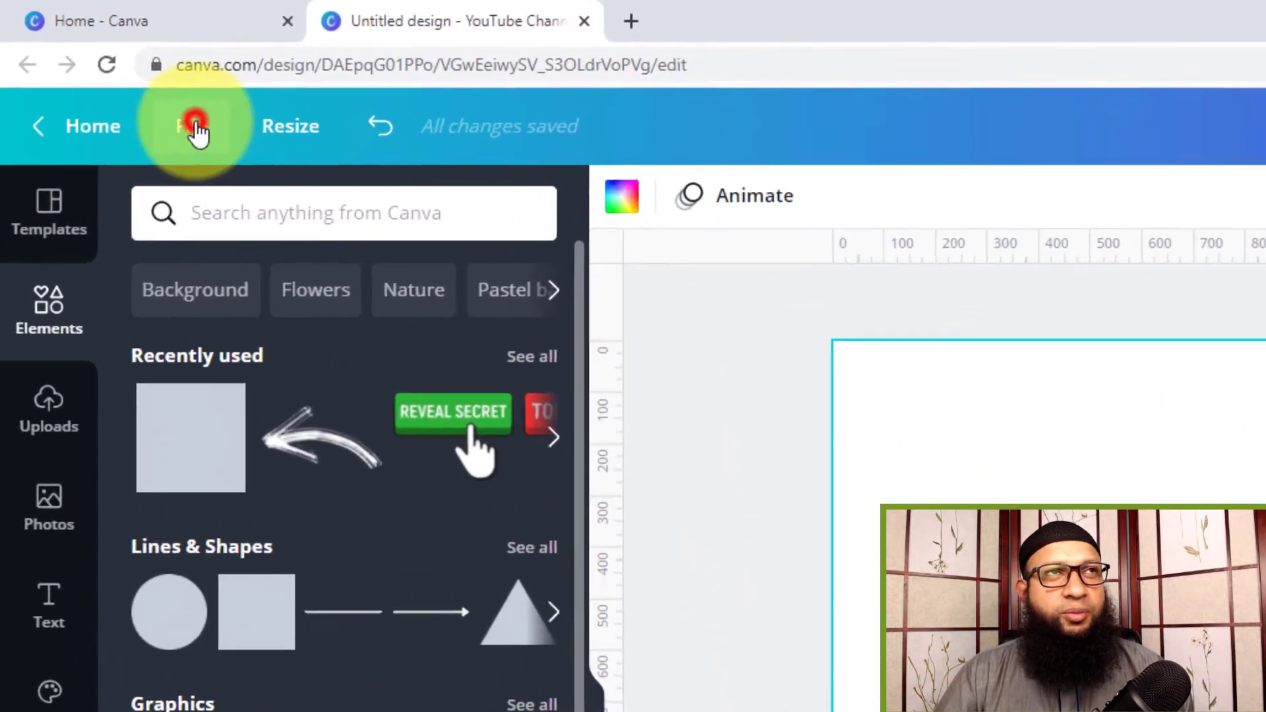
Hide the page rulers and show them again
left_click(132, 83)
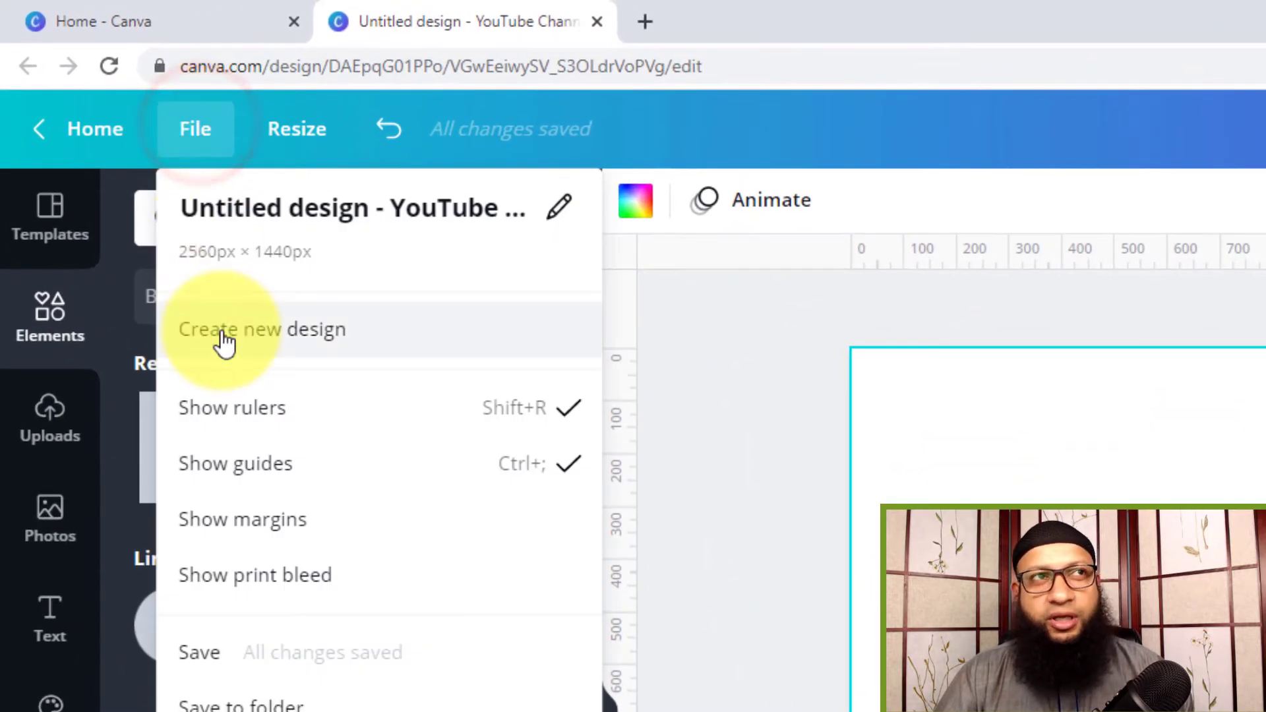
left_click(568, 412)
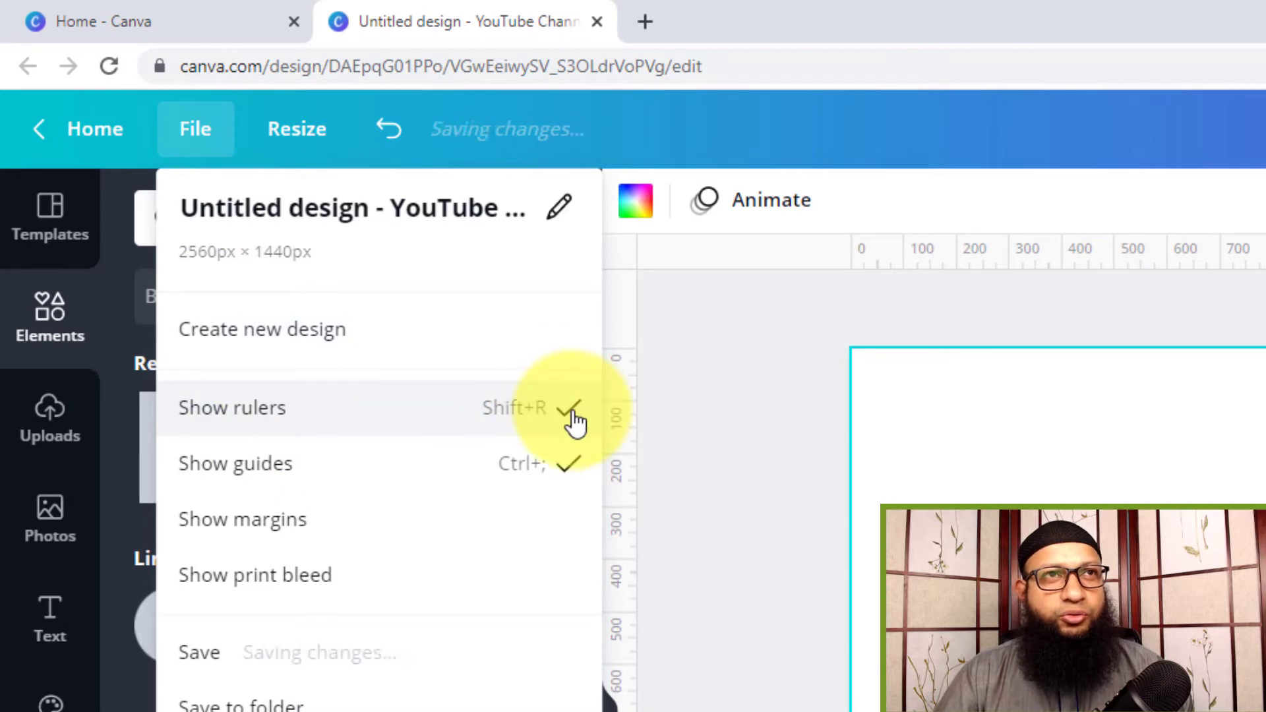
left_click(193, 144)
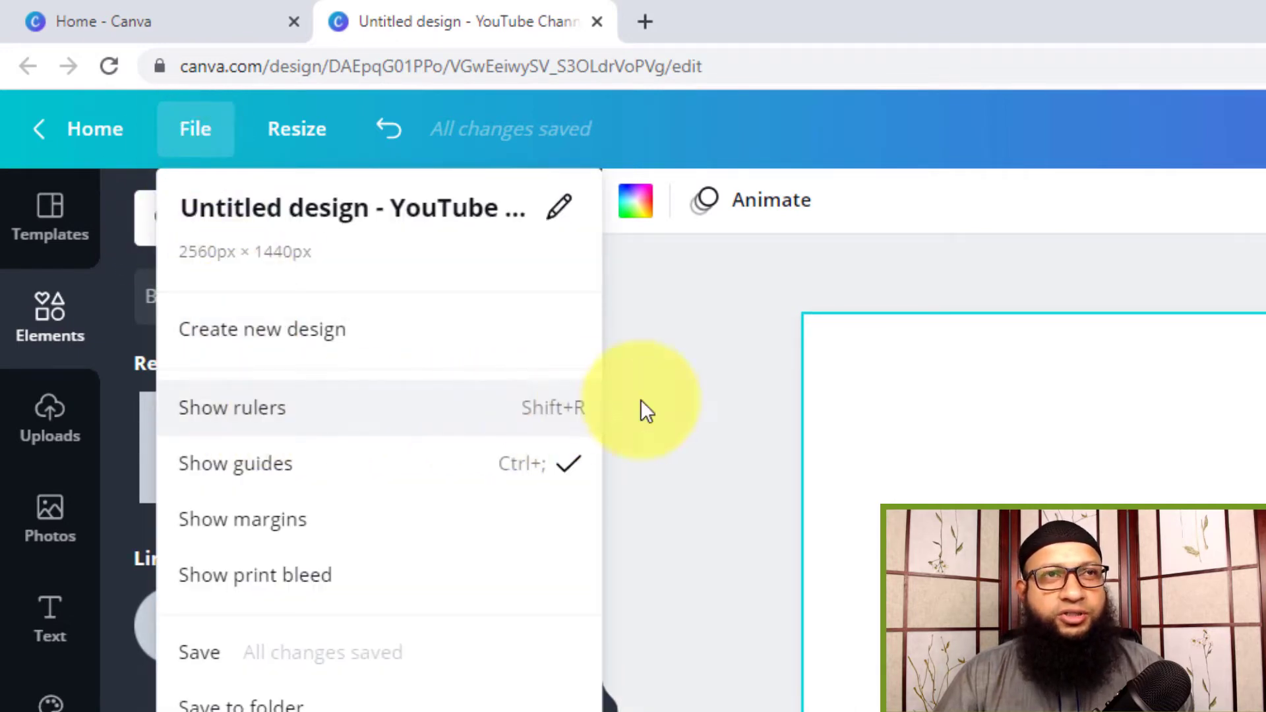
left_click(511, 432)
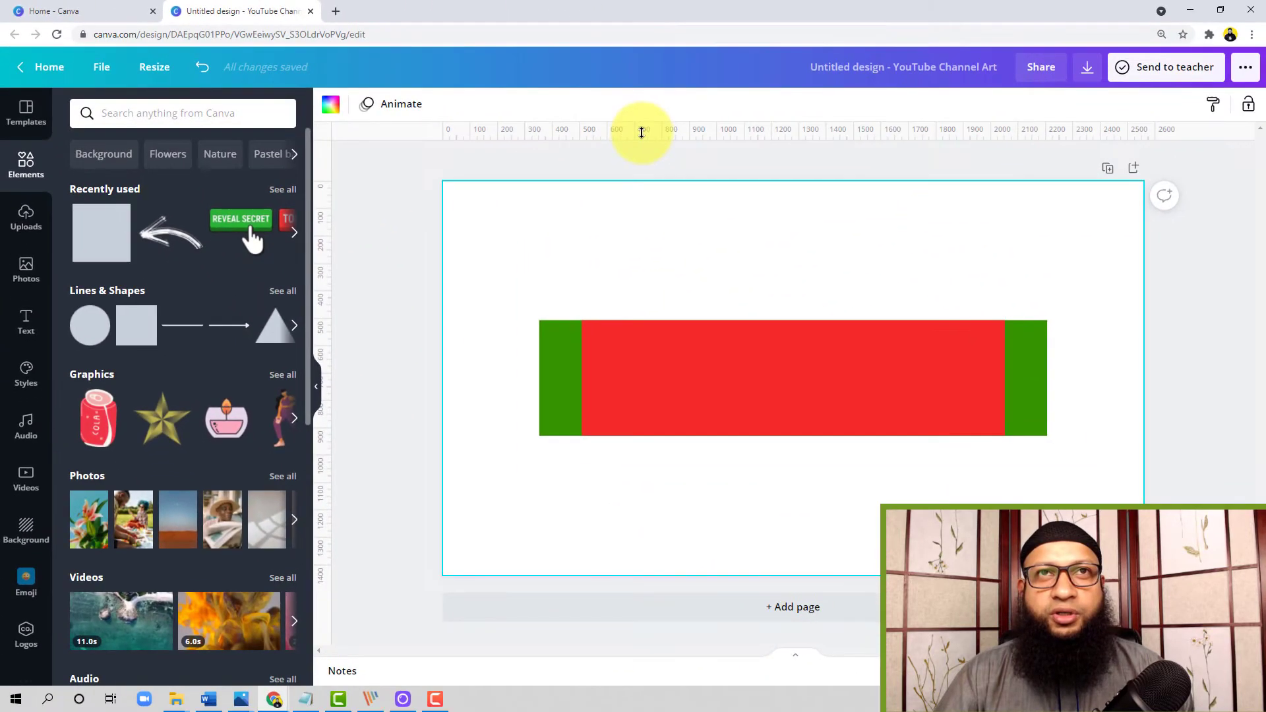
Place two horizontal guides on the rectangles' shared upper and lower edges and four vertical guides on the green and red rectangles' side edges
left_click_drag(642, 133, 673, 321)
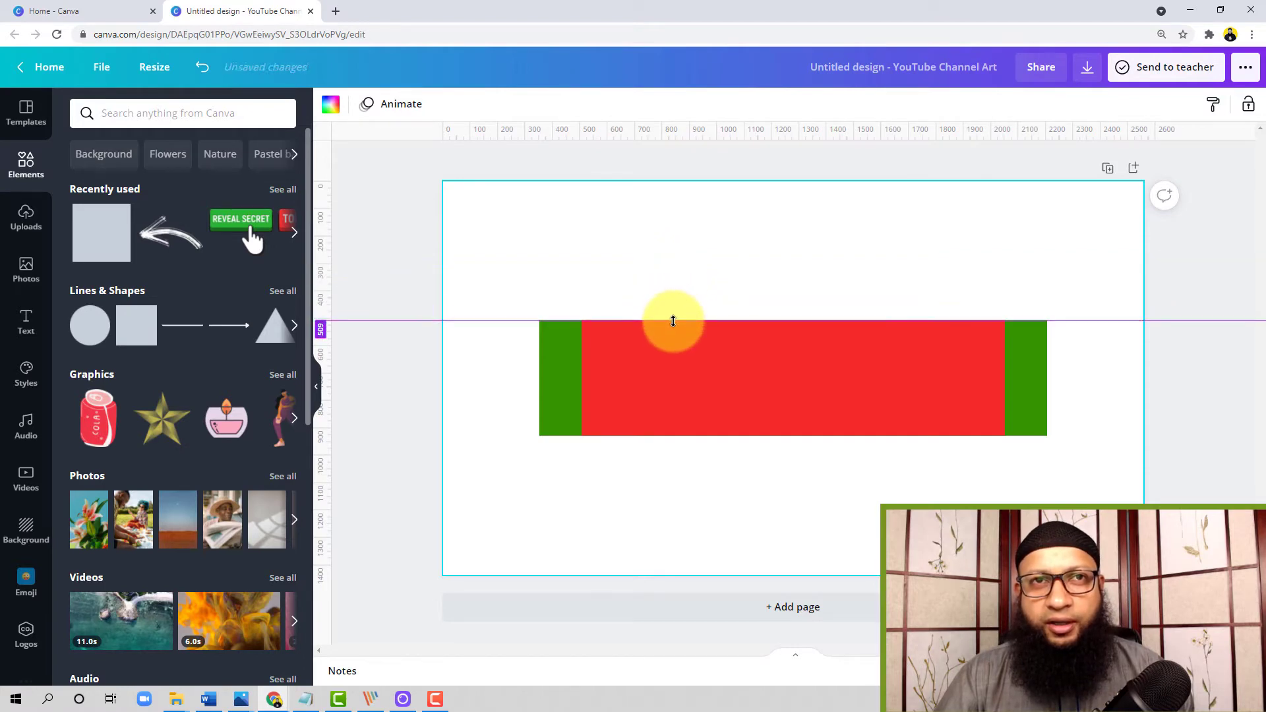
left_click_drag(677, 133, 697, 434)
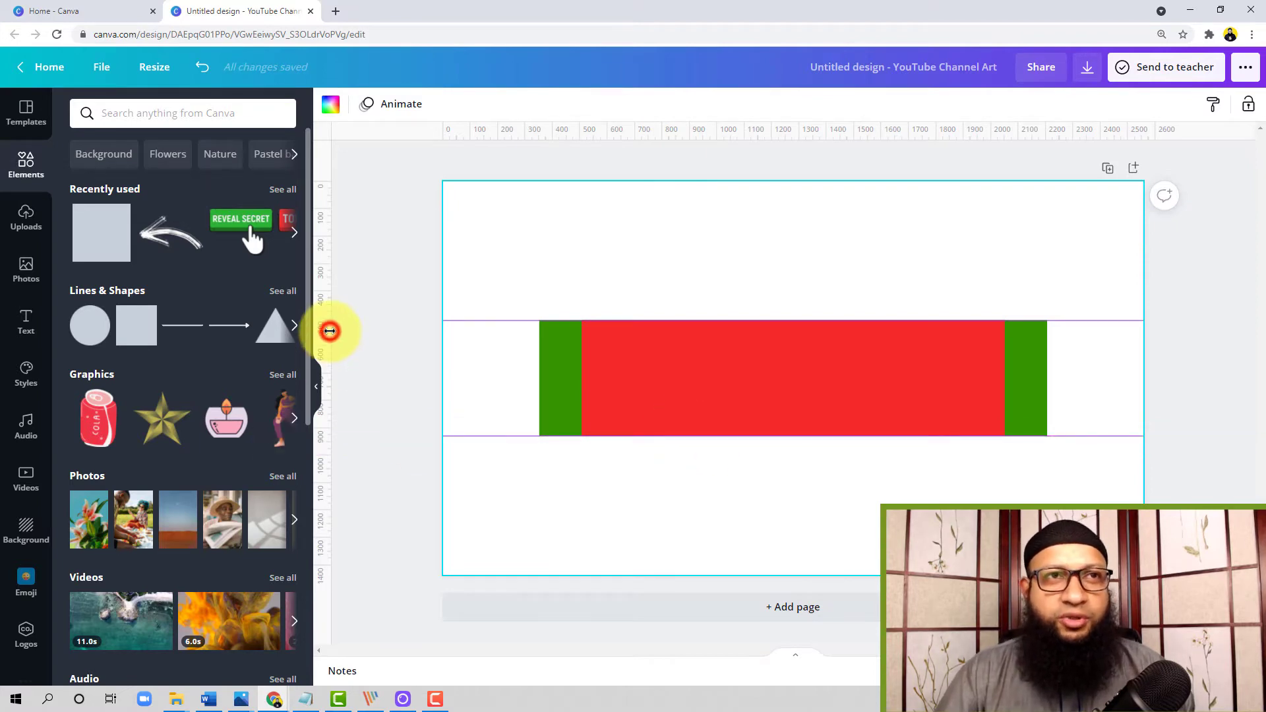
left_click_drag(330, 330, 515, 367)
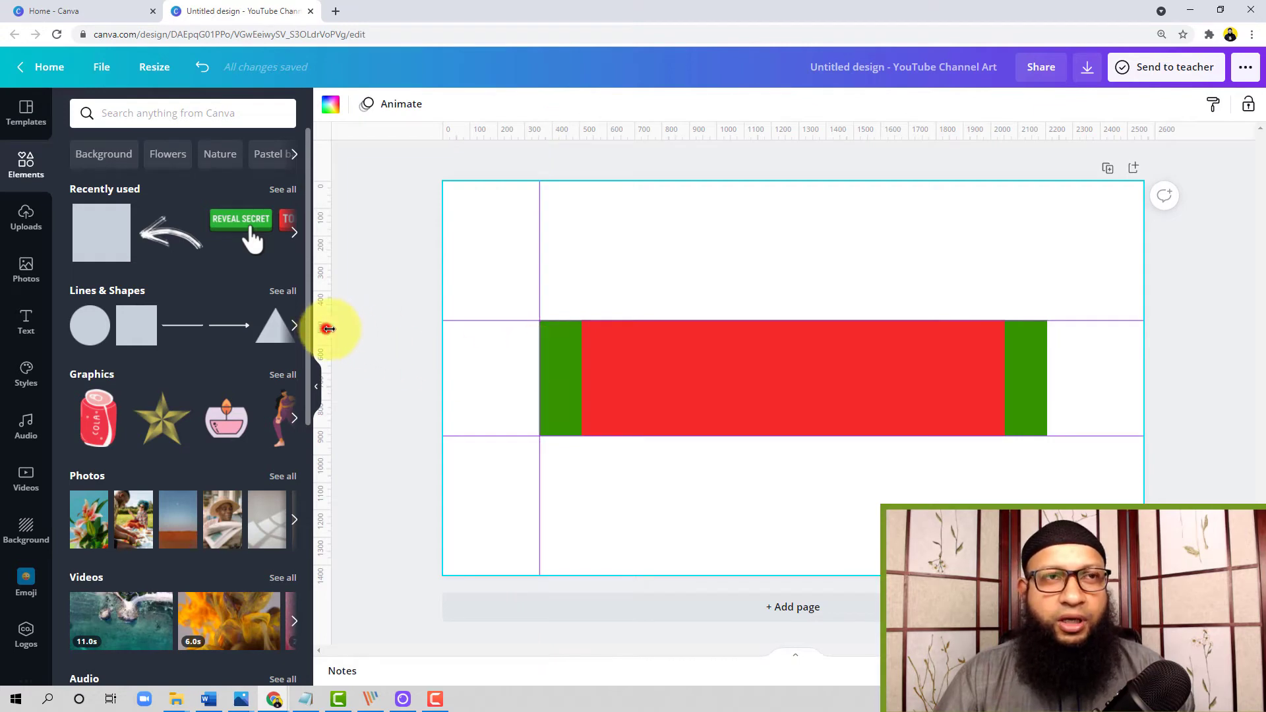
left_click_drag(328, 328, 581, 364)
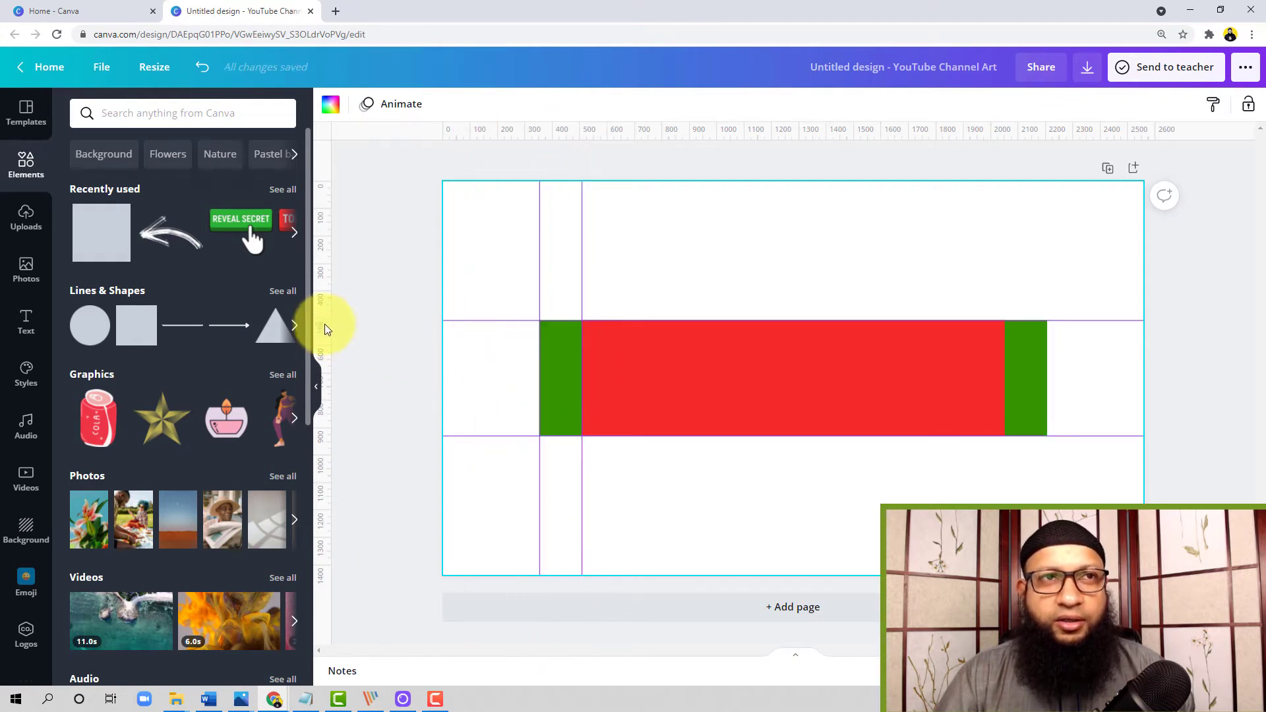
left_click_drag(322, 324, 1048, 387)
left_click_drag(329, 330, 1005, 382)
Swap the rectangles' colors, making the narrower front rectangle green and the wider back rectangle red
left_click(921, 387)
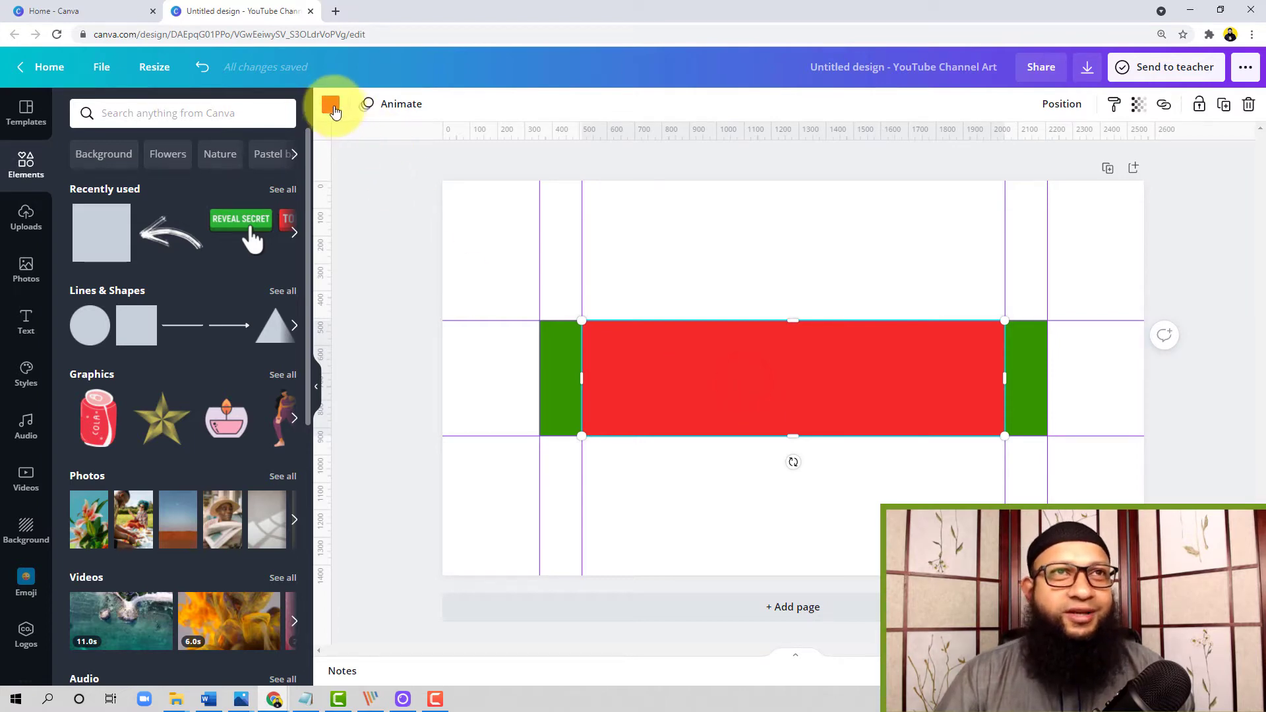
left_click(331, 108)
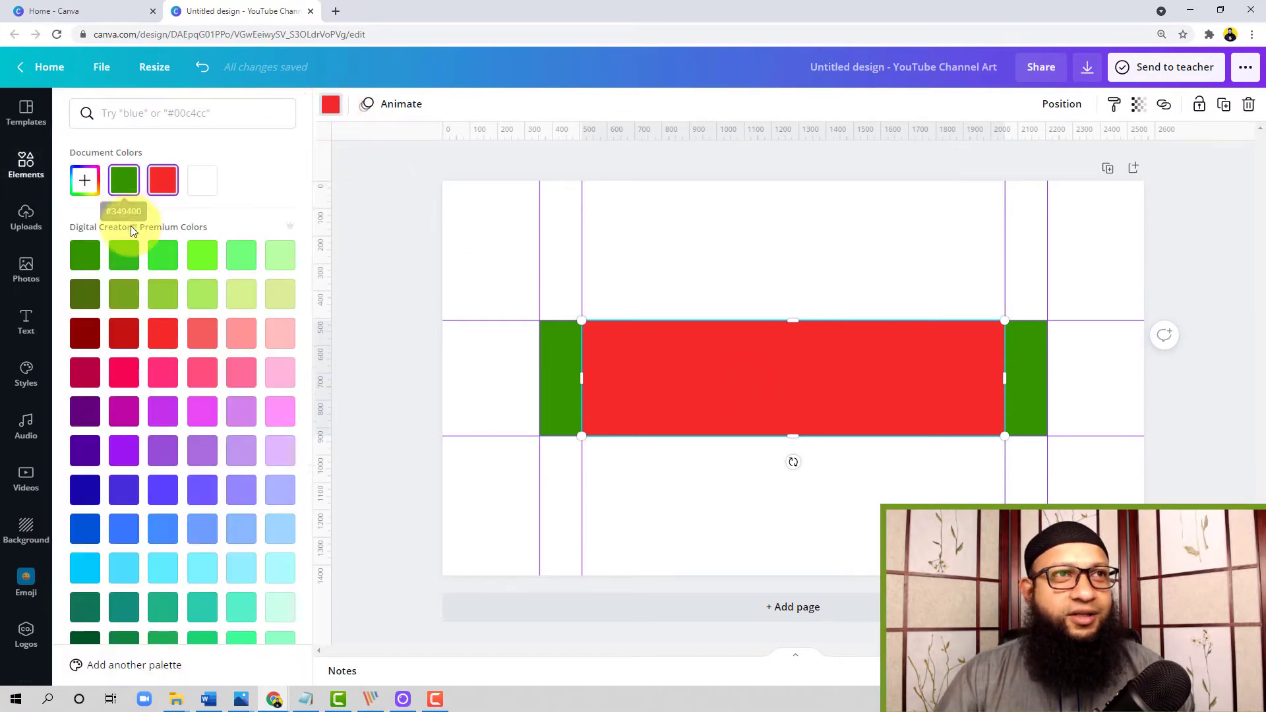
left_click(125, 193)
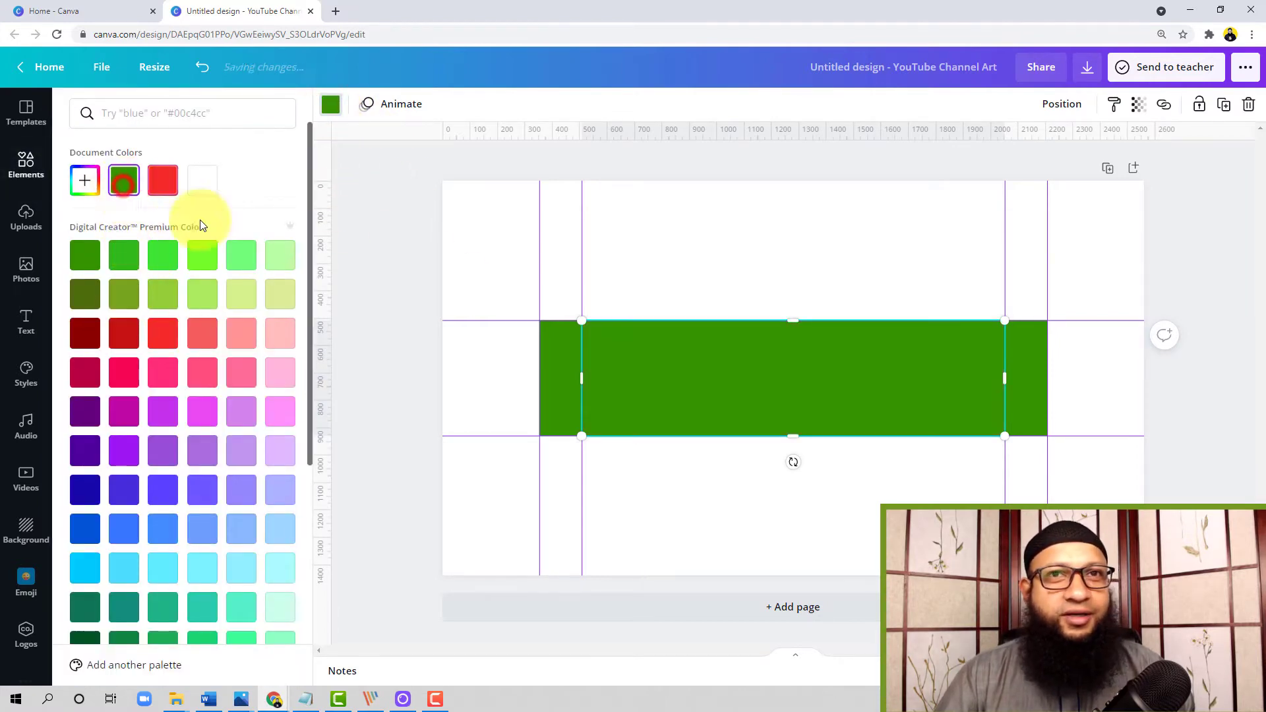
left_click(560, 370)
left_click(163, 180)
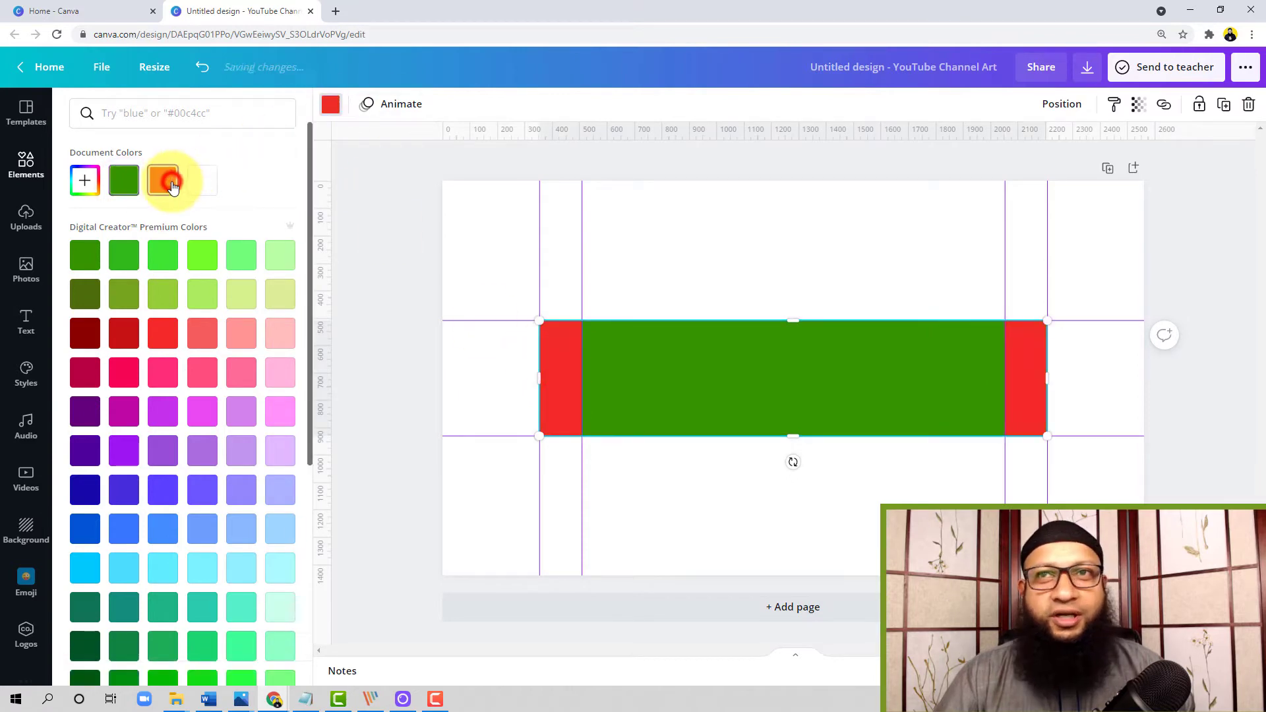
left_click(858, 245)
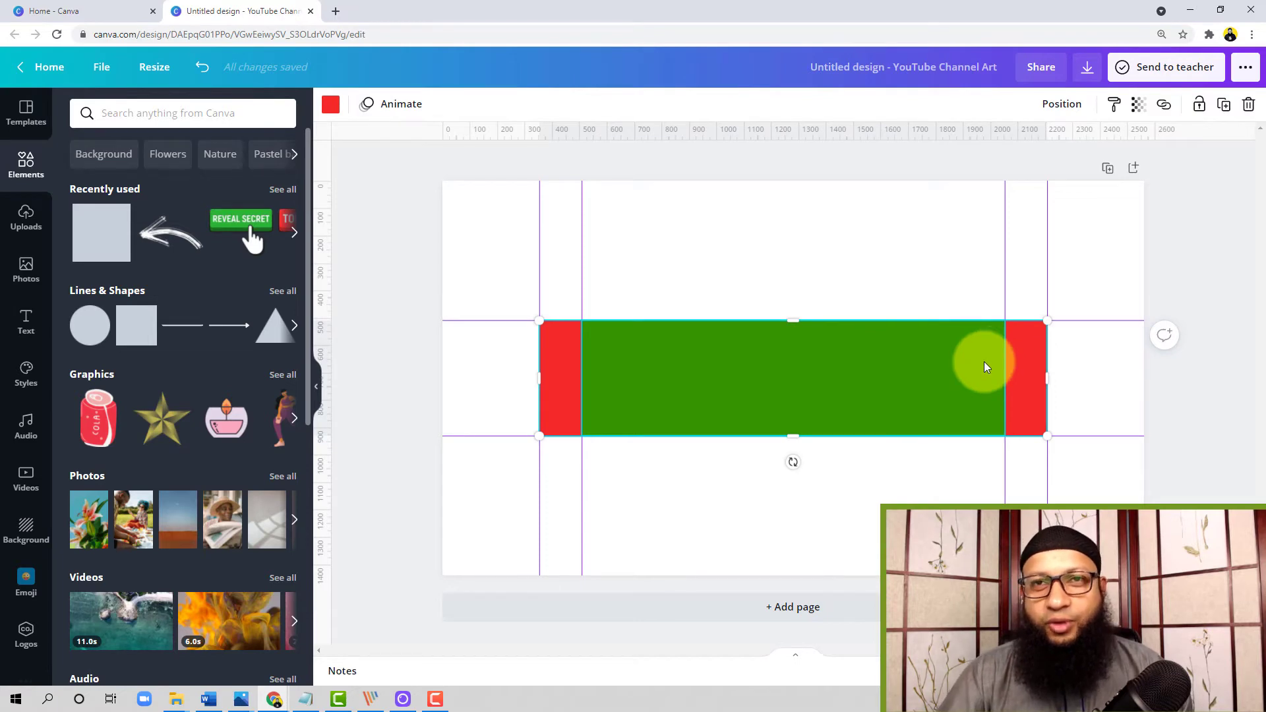
Add a heading reading "SAFE" and move it onto the middle of the green rectangle
left_click(841, 361)
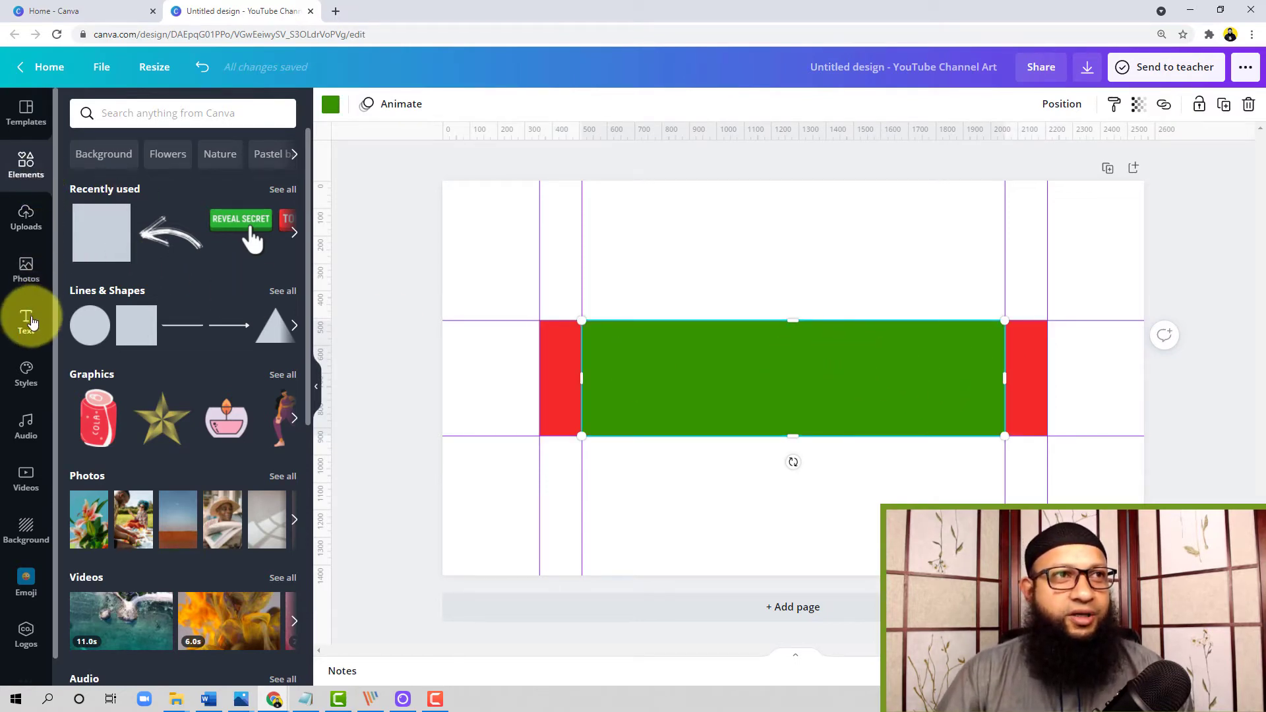
left_click(26, 318)
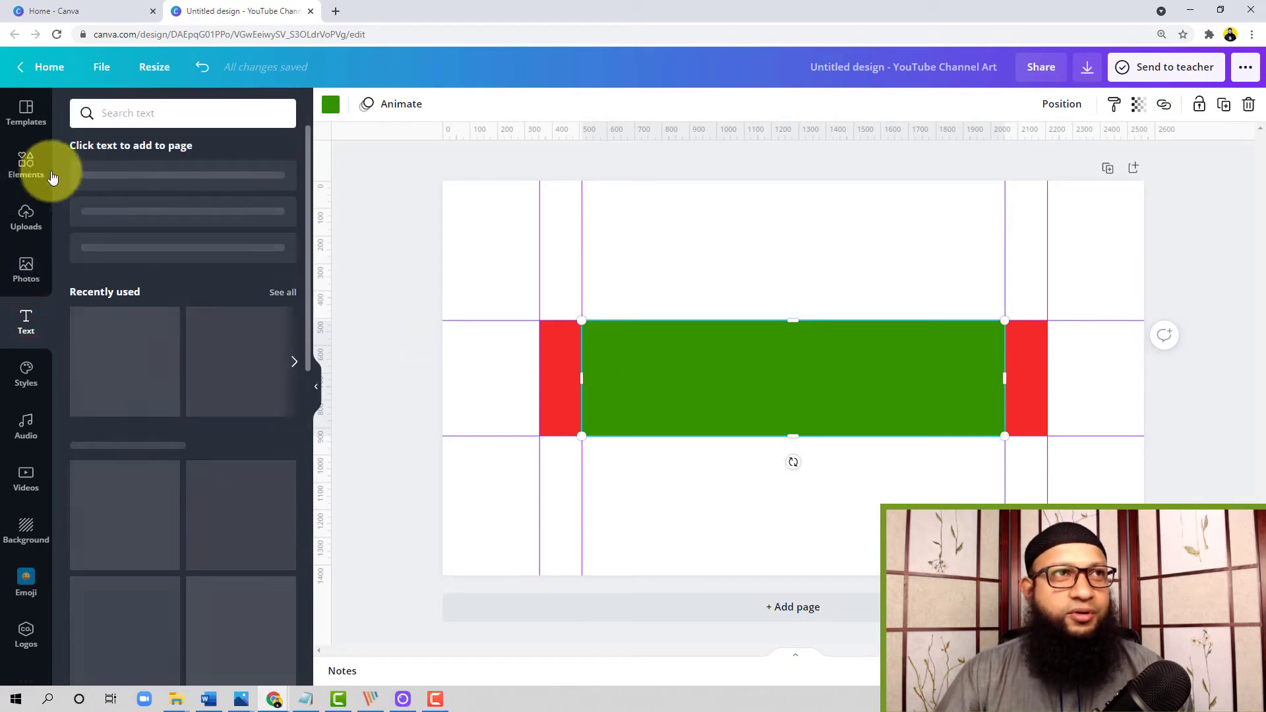
left_click(116, 180)
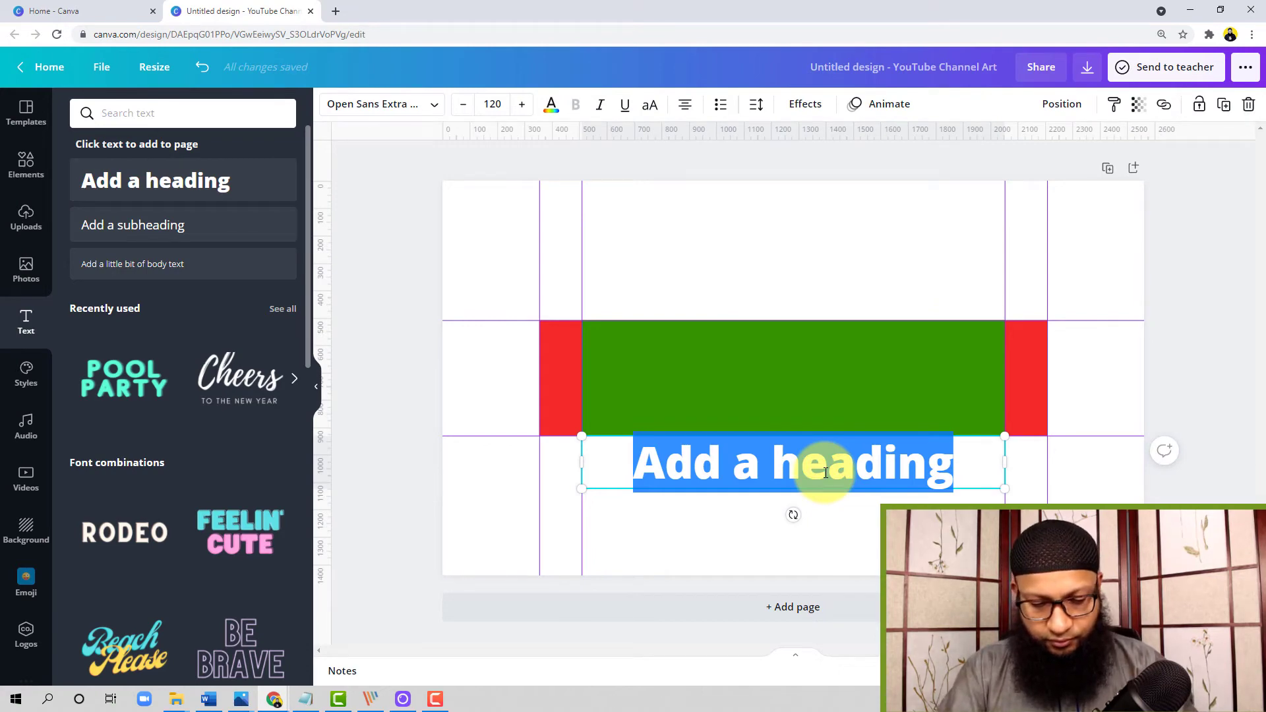
type("SAFE")
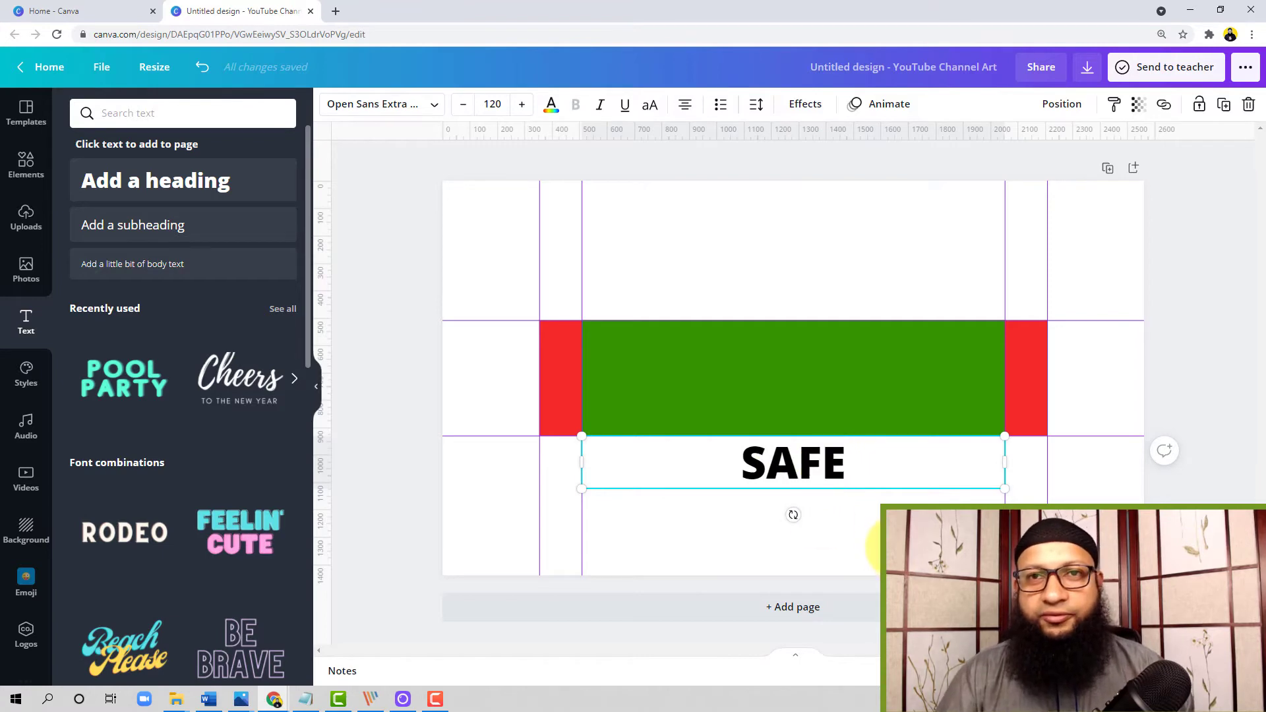
left_click(795, 505)
left_click_drag(812, 464, 805, 376)
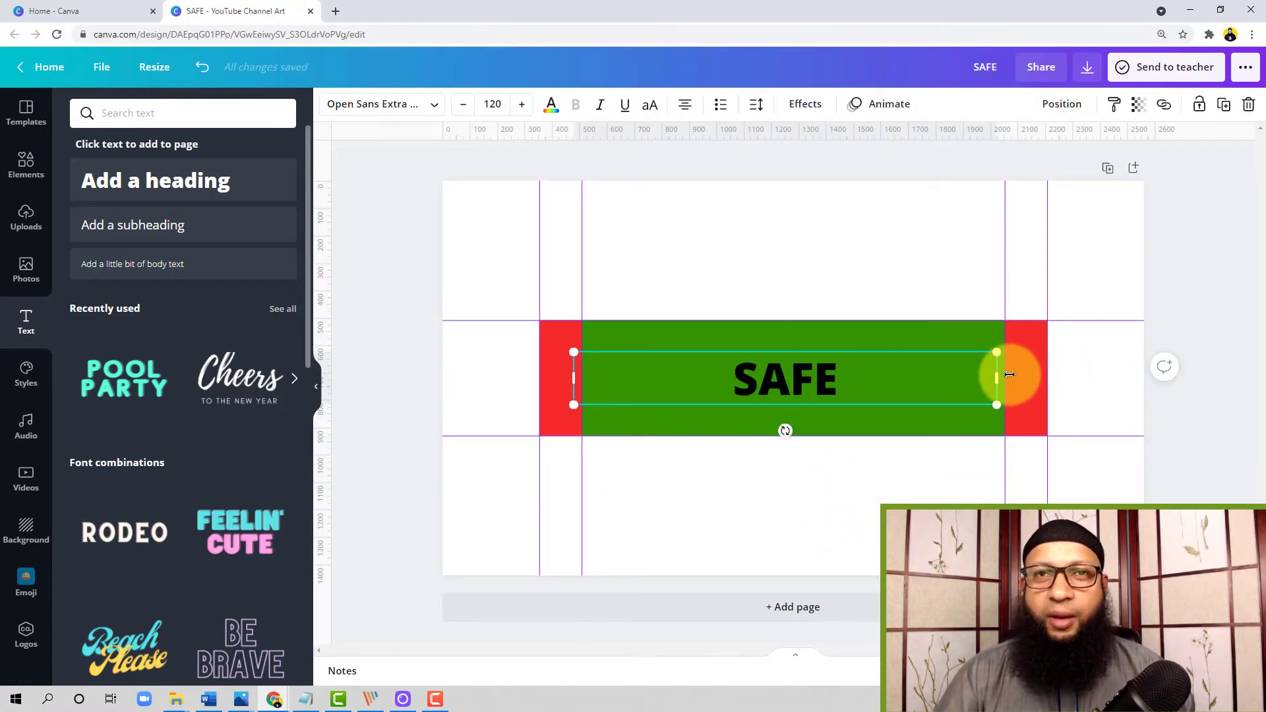